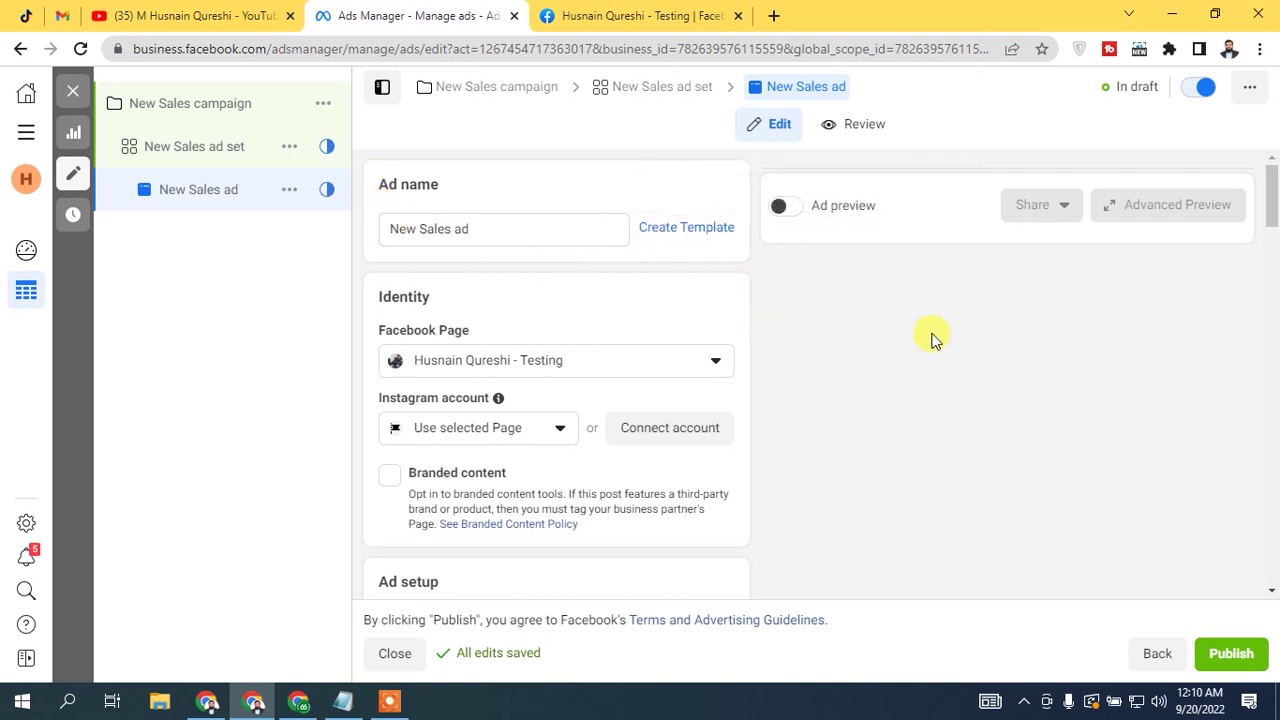
- Look at the Instagram login for connecting an account to the ad, and close it without logging in
mouse_move(1272, 197)
left_mouse_down()
mouse_move(1272, 222)
mouse_move(1272, 197)
left_mouse_up()
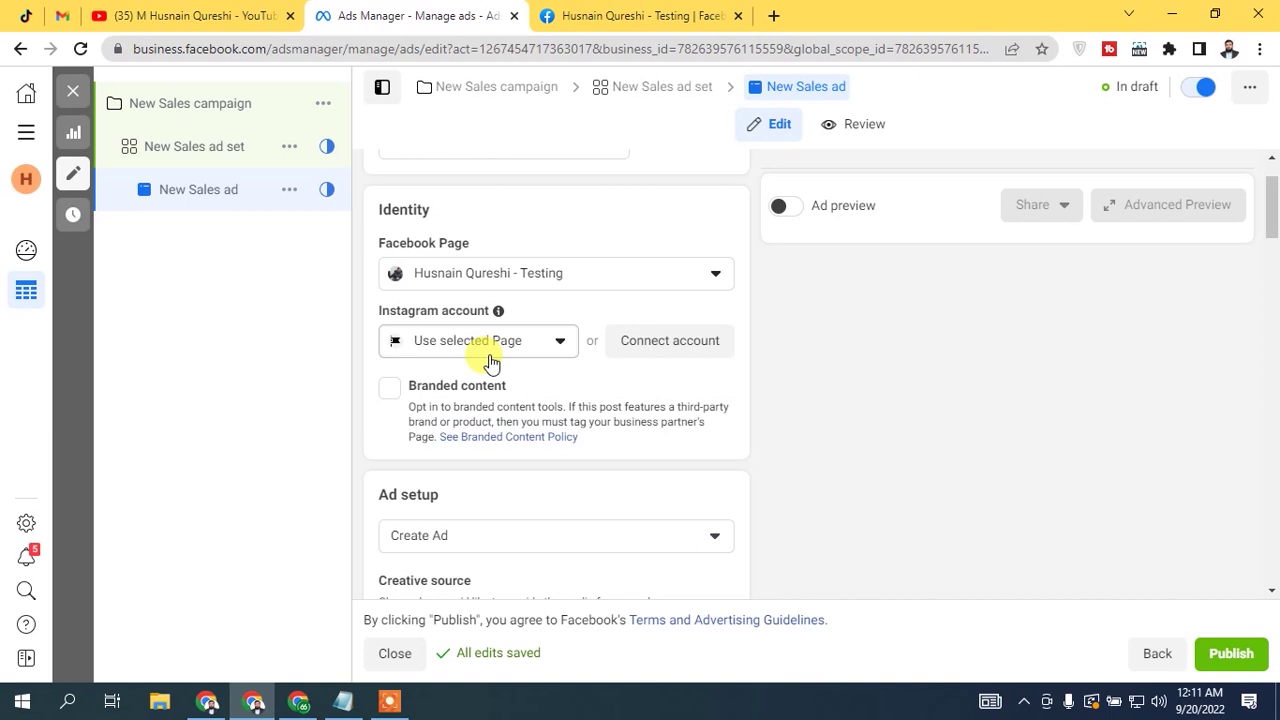
mouse_move(498, 311)
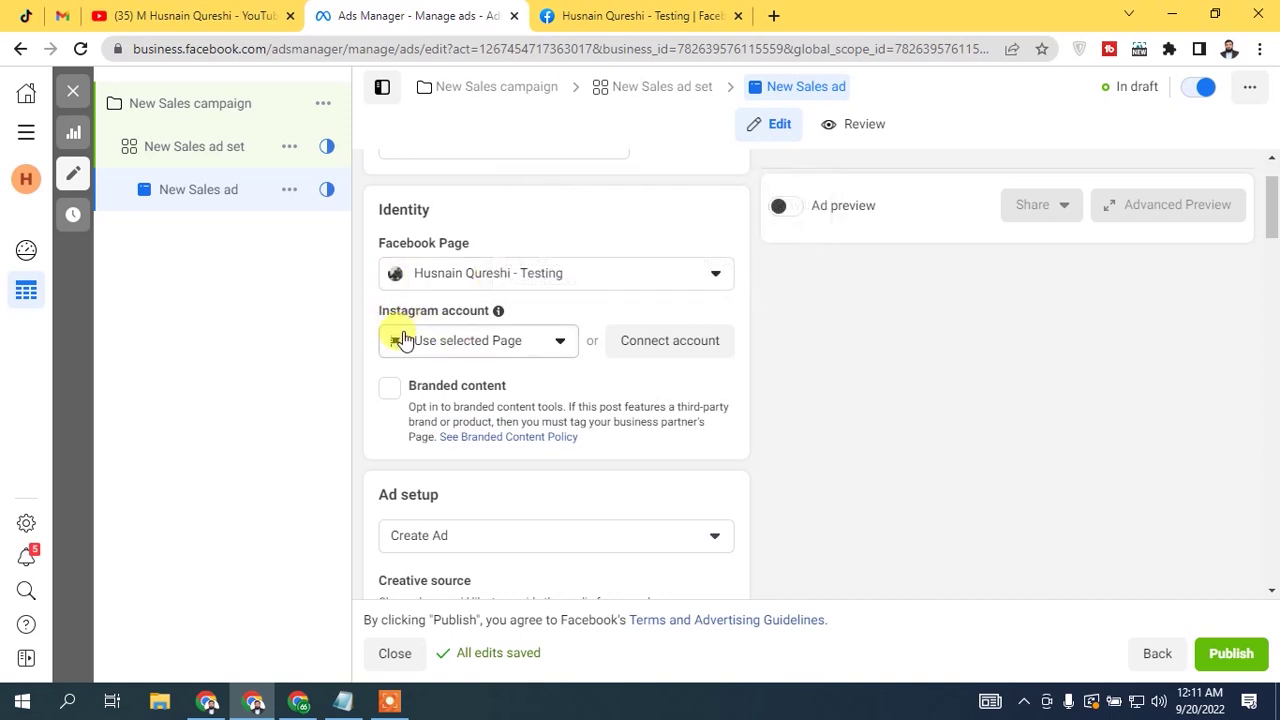
left_click(655, 355)
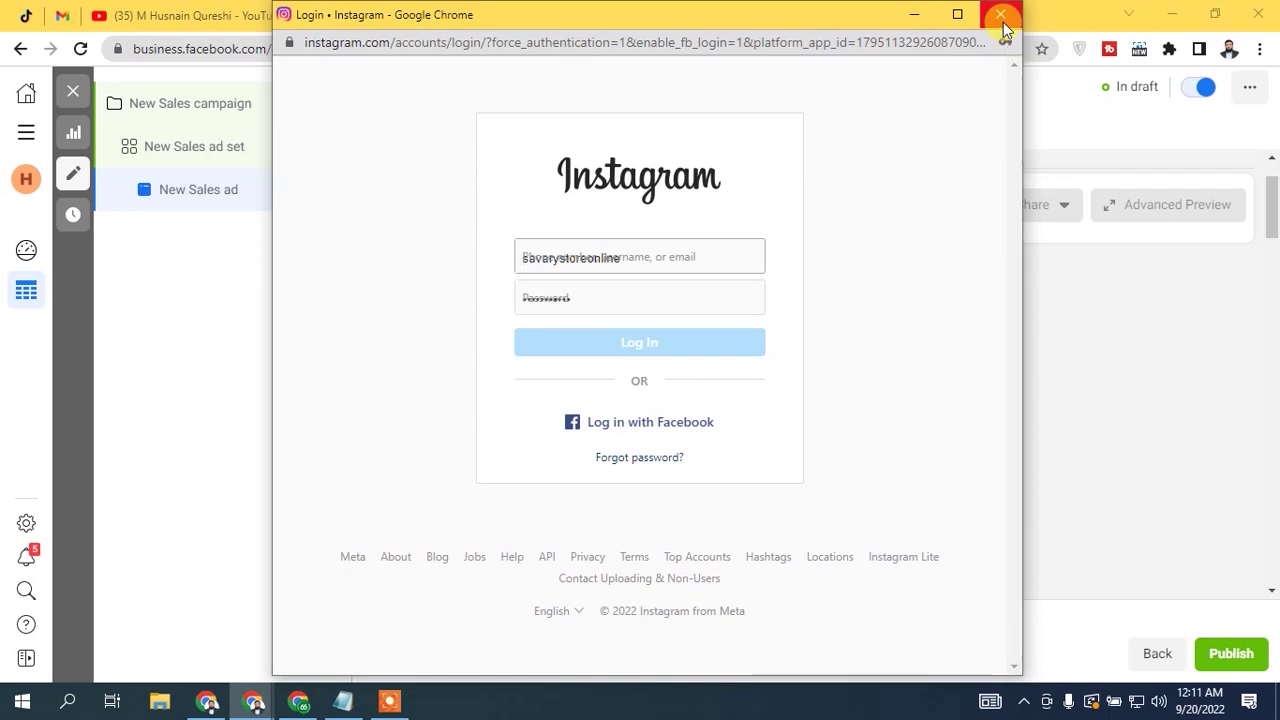
left_click(1001, 15)
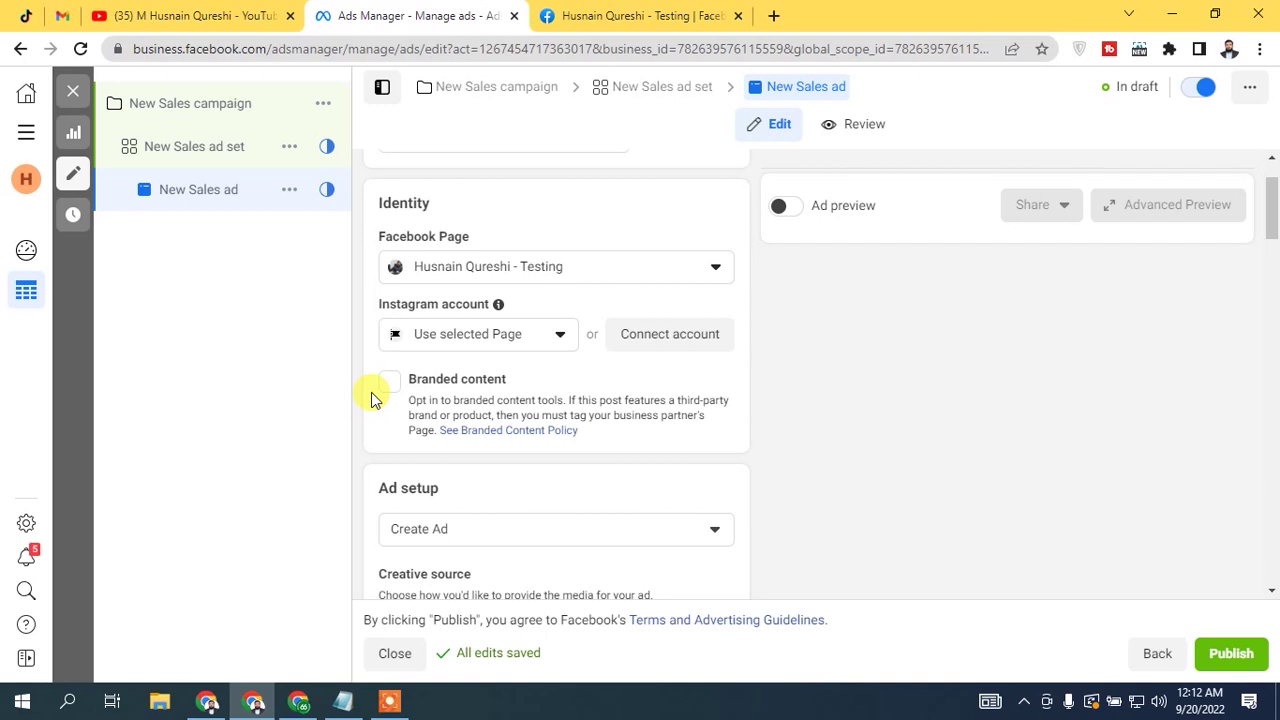
- Examine the options for the ad setup, creative source, format and adding media to the ad creative
scroll(971, 371, "down", 1)
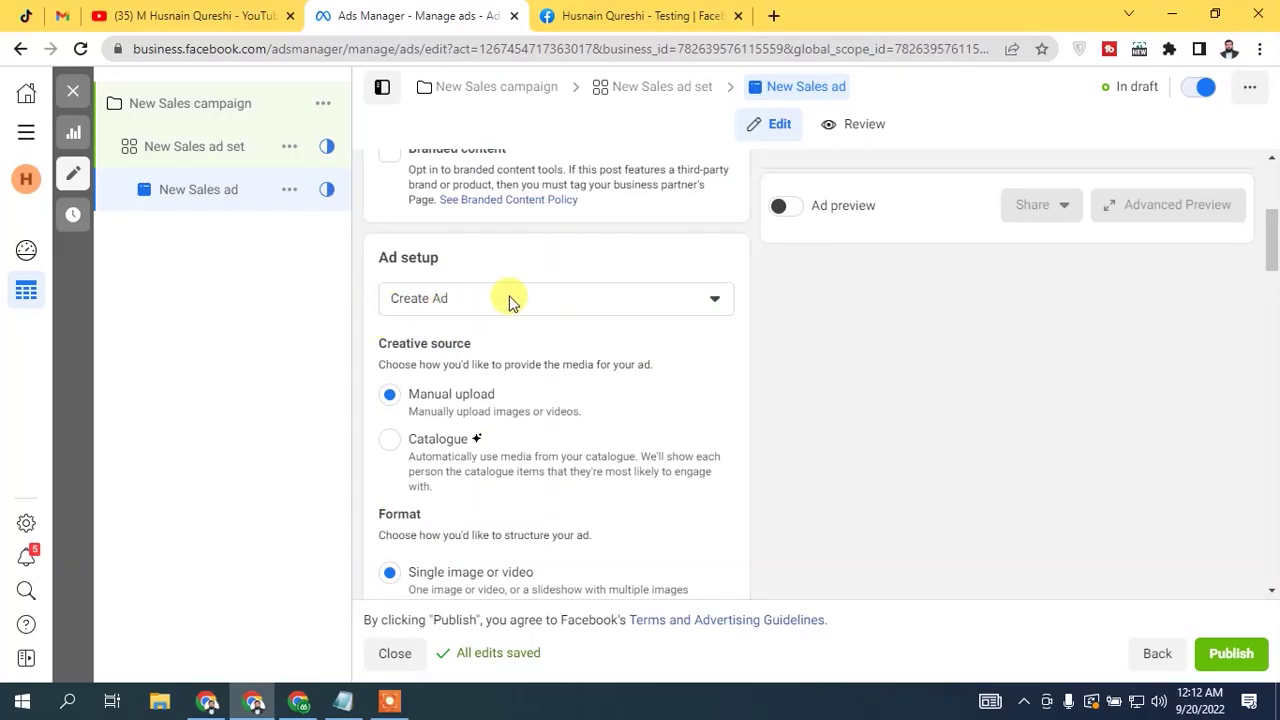
left_click(510, 302)
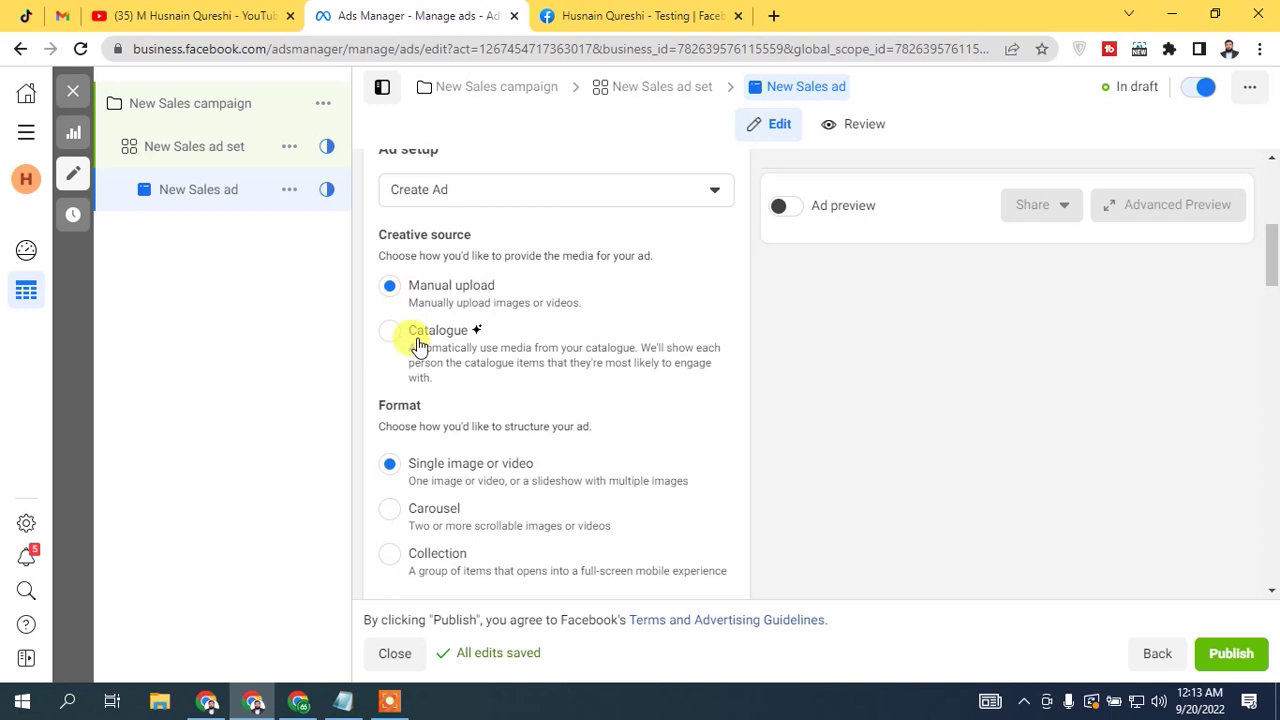
scroll(451, 206, "down", 1)
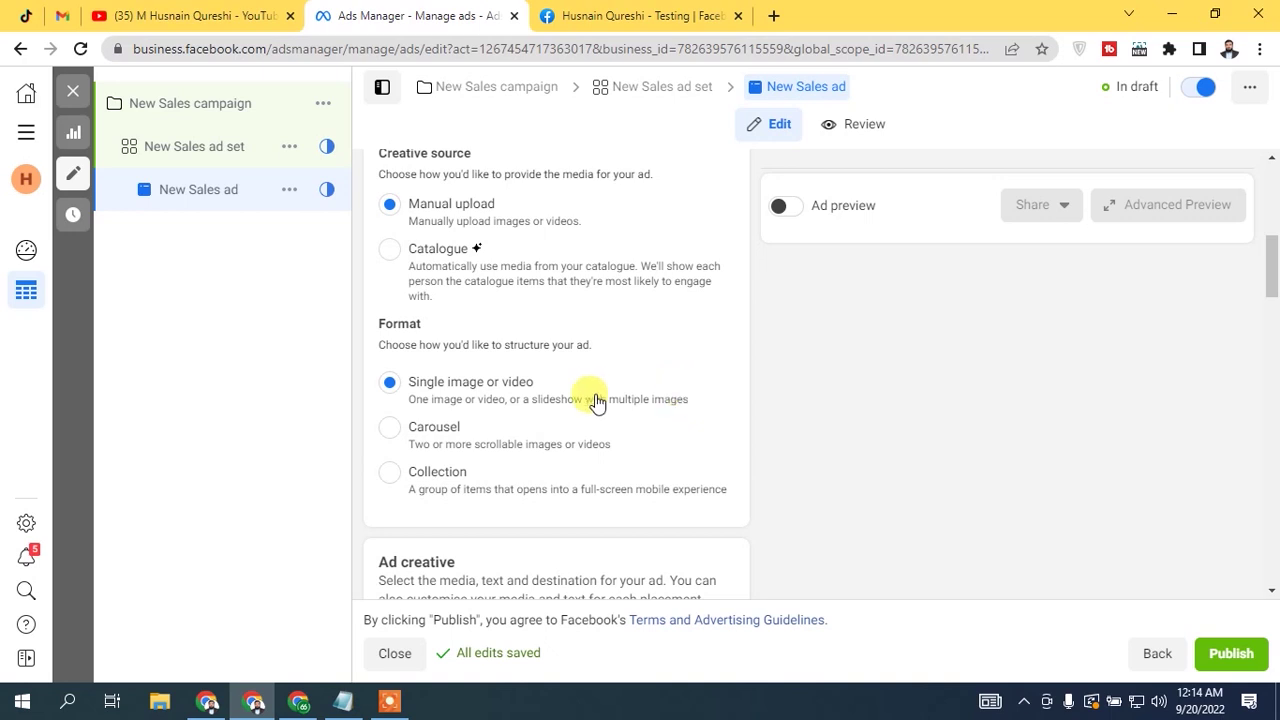
left_click_drag(1272, 292, 1272, 336)
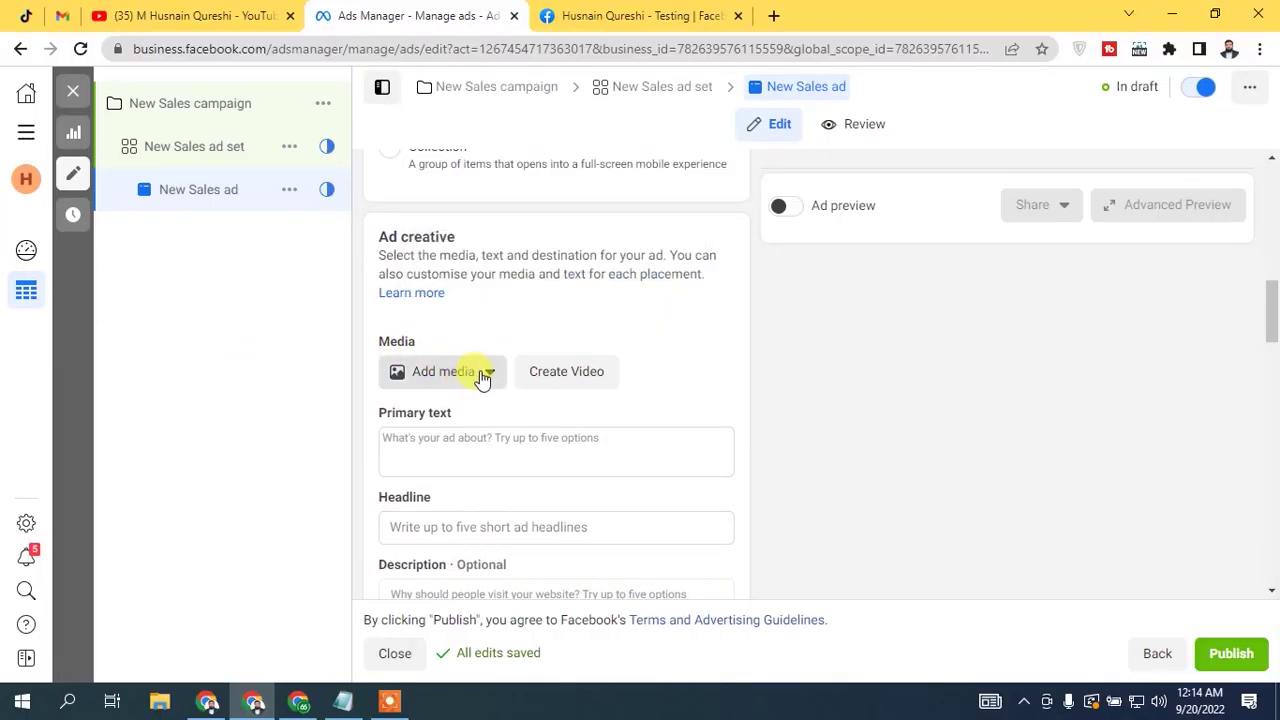
left_click(482, 376)
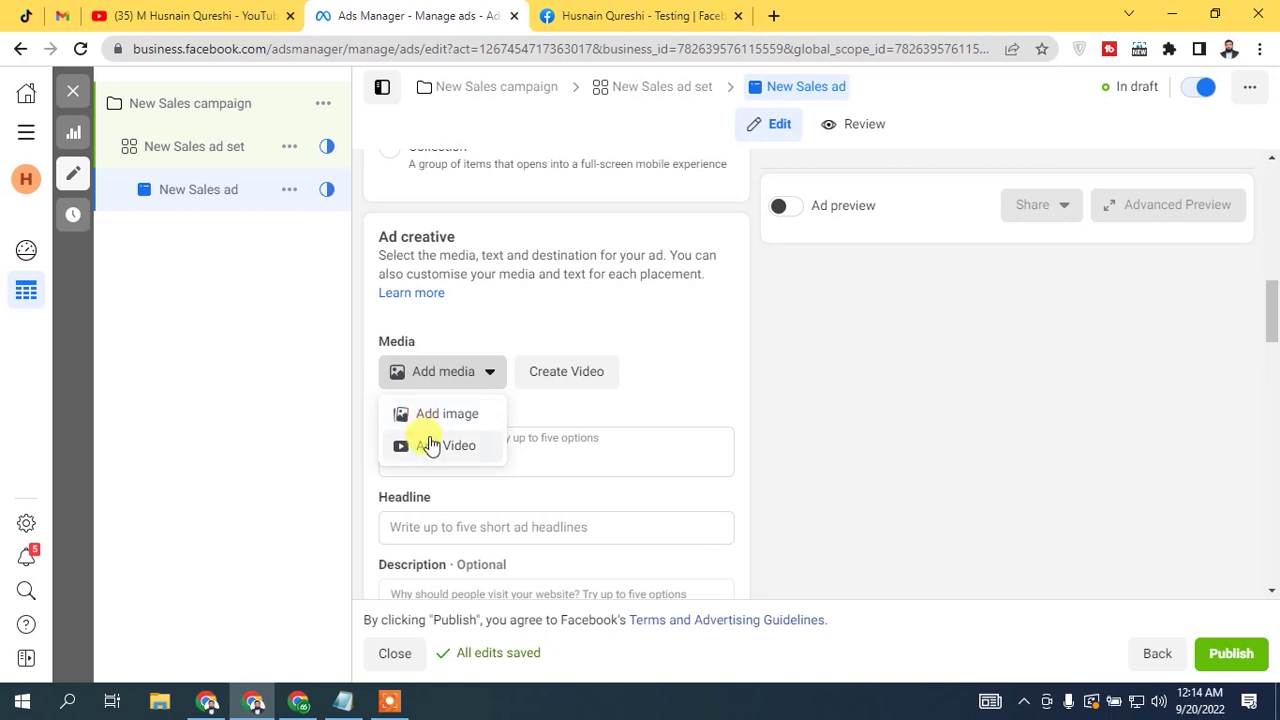
left_click(367, 371)
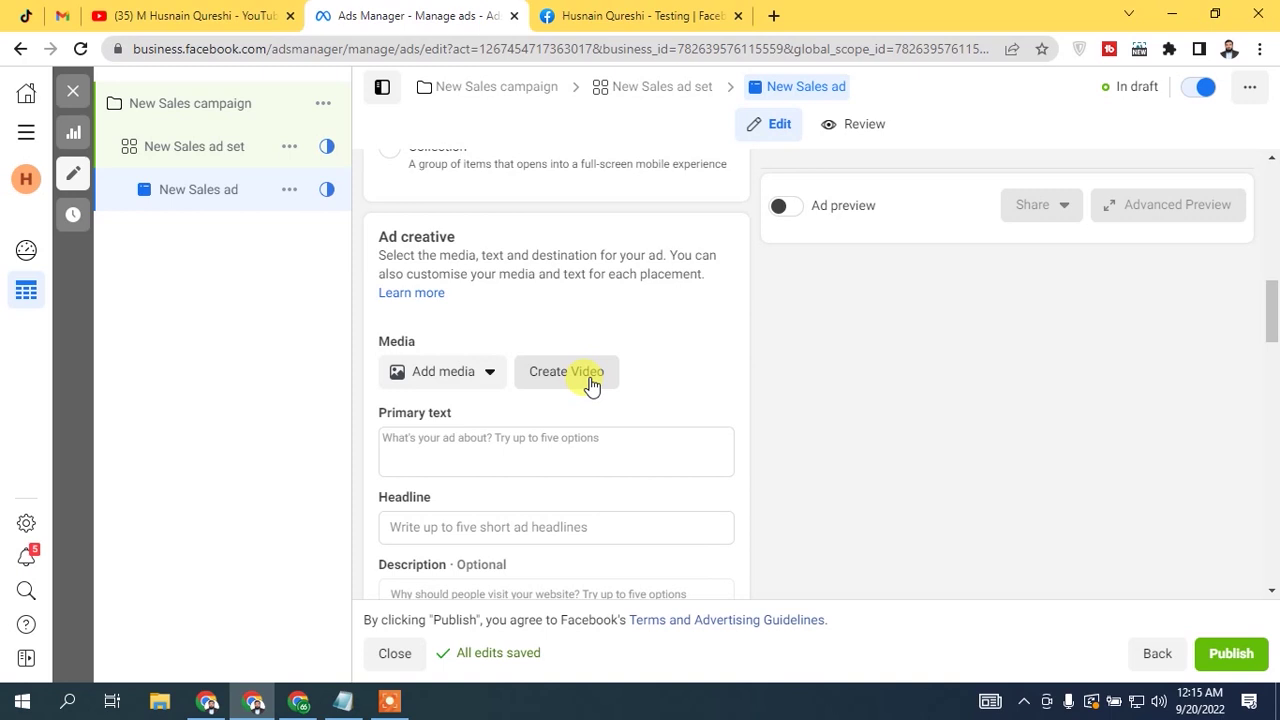
- Start adding an image to the ad creative, browse the Page images and return to the Account images
left_click(434, 385)
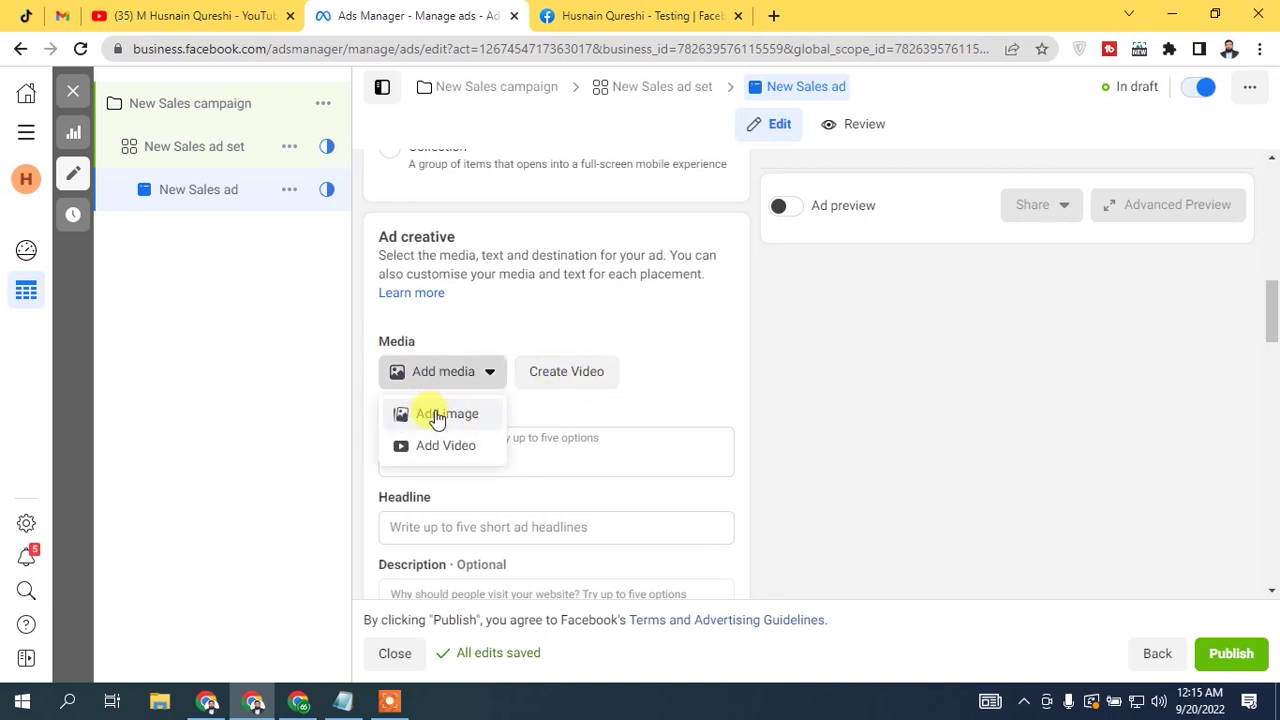
left_click(430, 416)
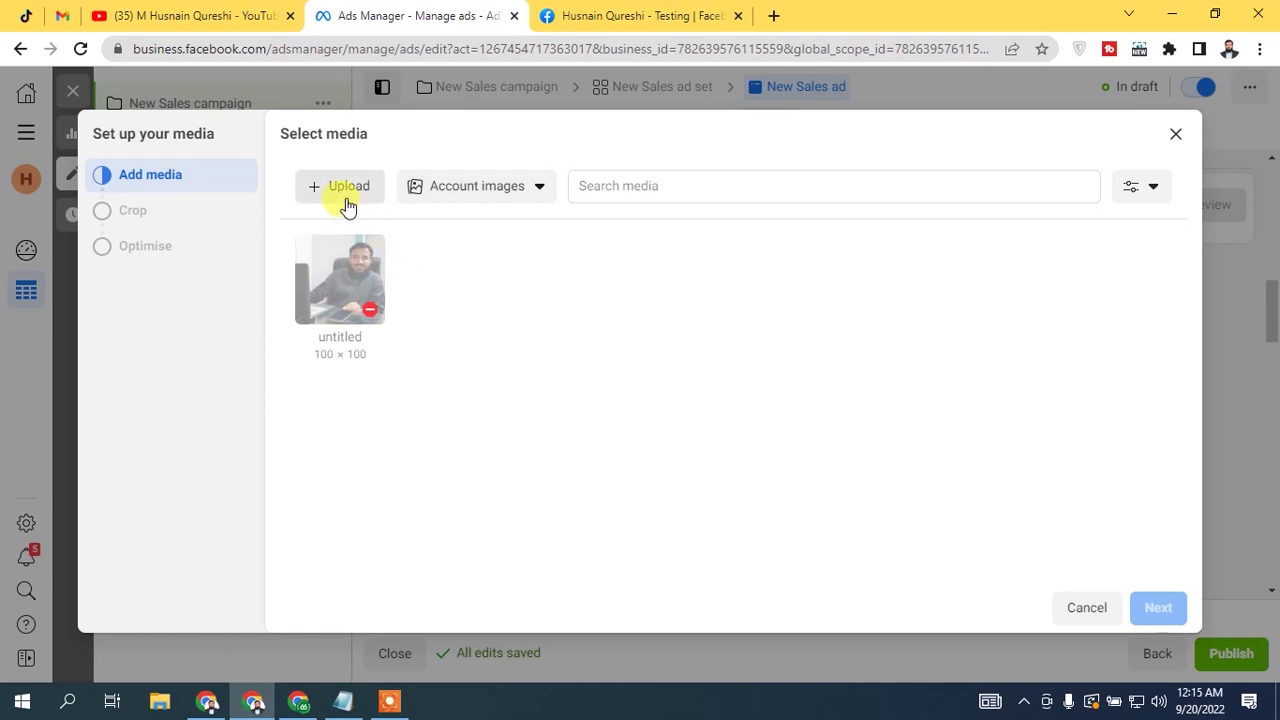
left_click(486, 193)
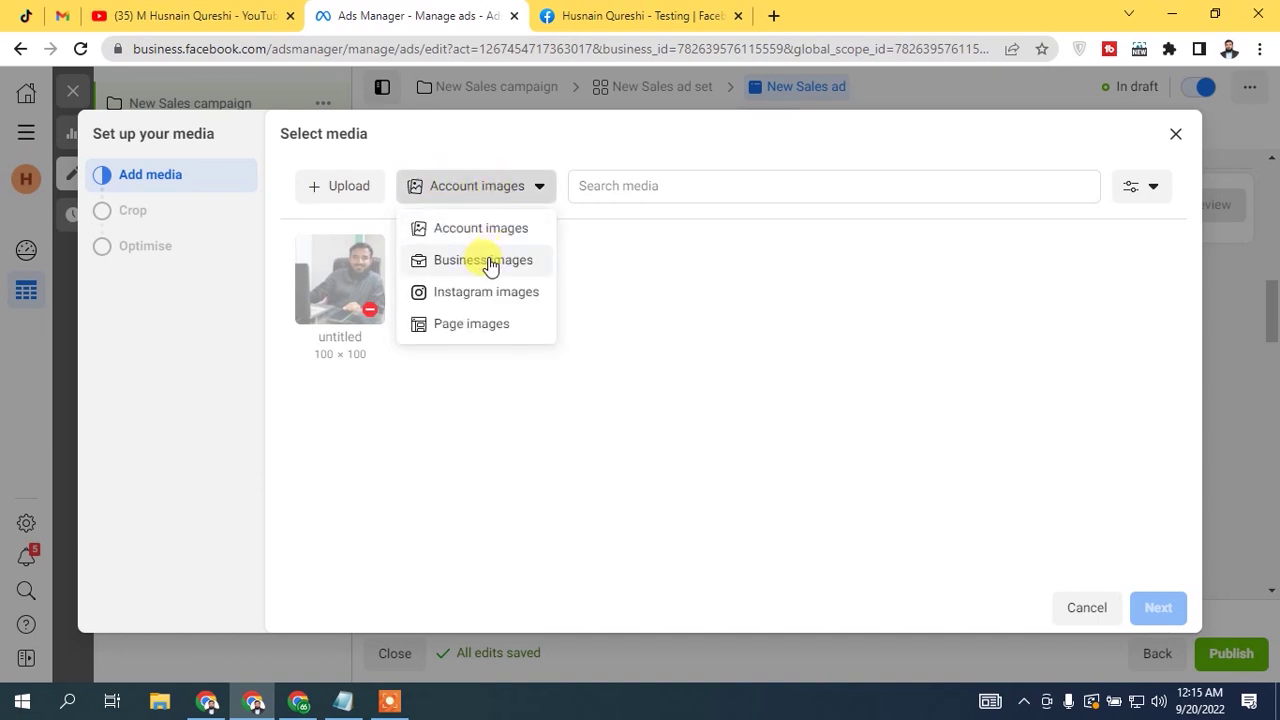
left_click(512, 323)
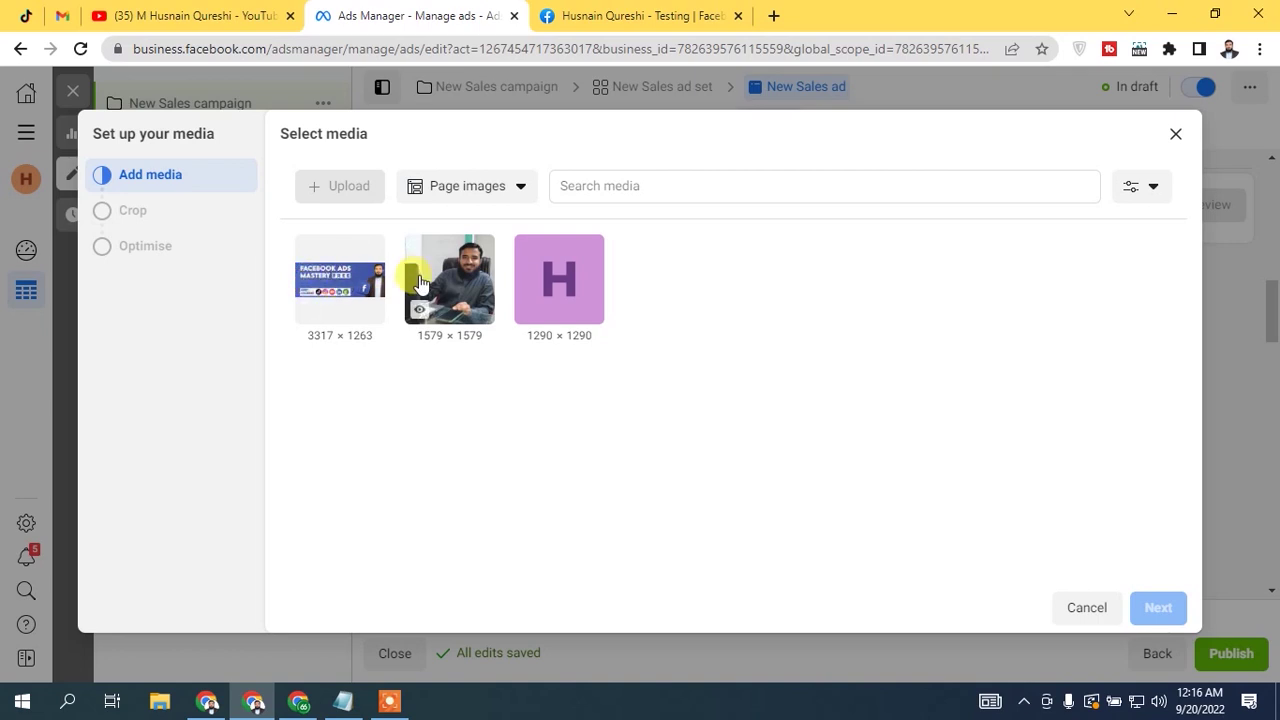
left_click(458, 190)
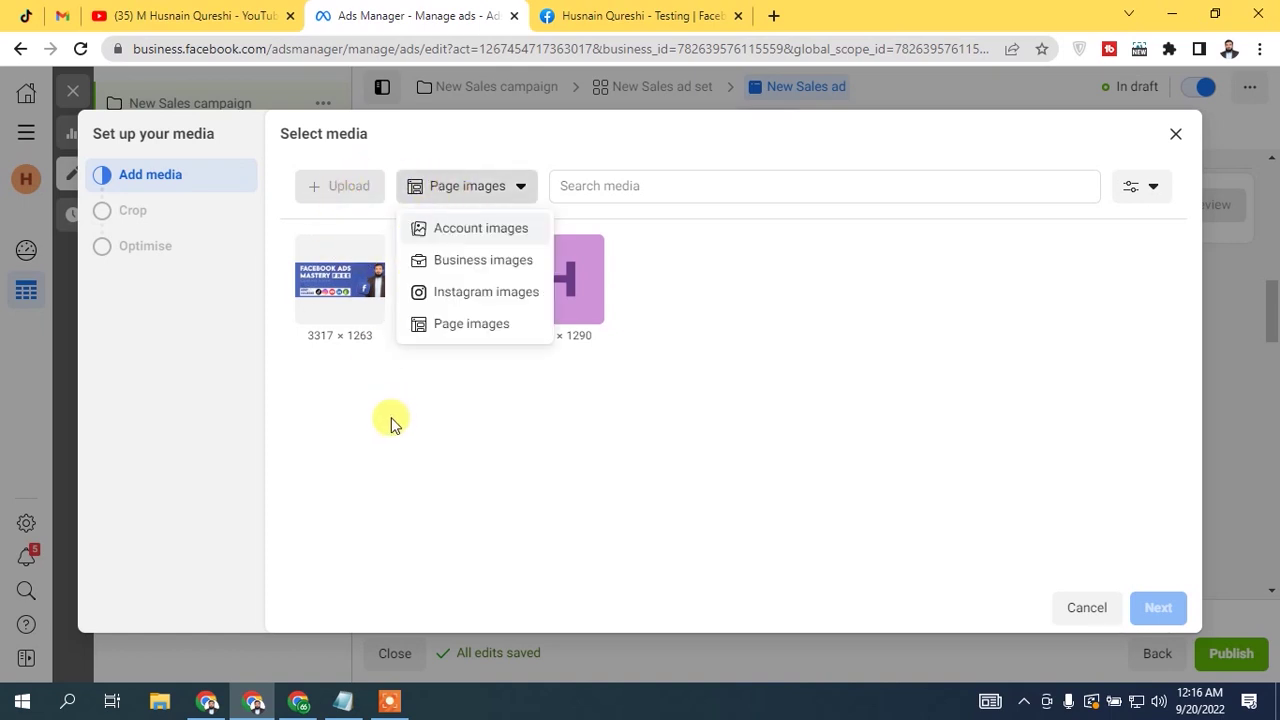
left_click(470, 323)
left_click(467, 186)
left_click(498, 228)
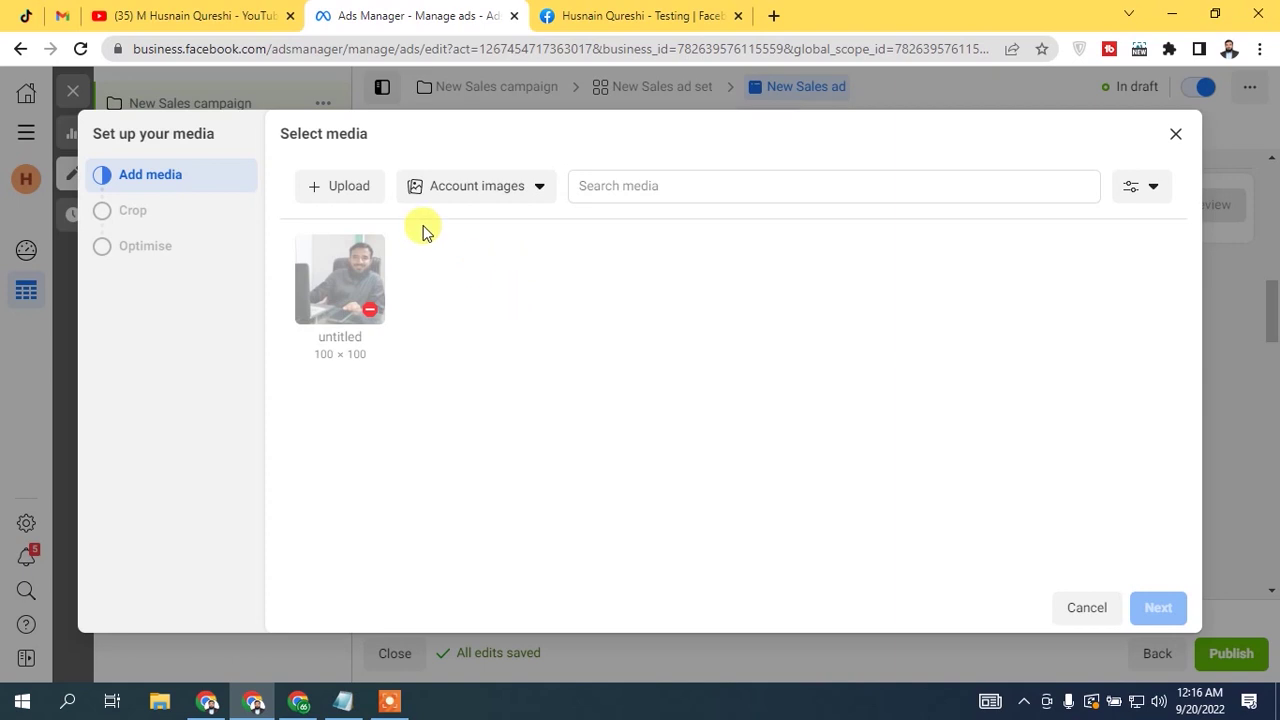
- Upload the square "Facebook Ads Mastery" image and add it to the ad, keeping the suggested crops and Allow enhancements
left_click(344, 200)
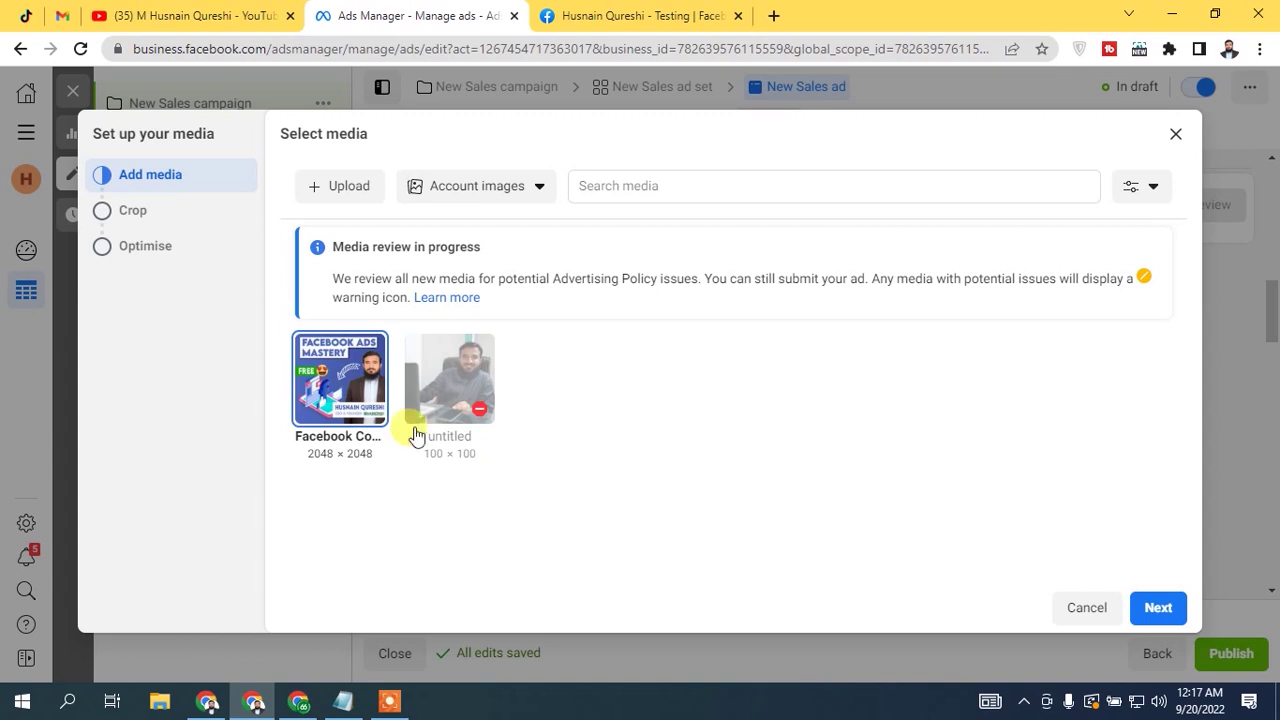
mouse_move(316, 410)
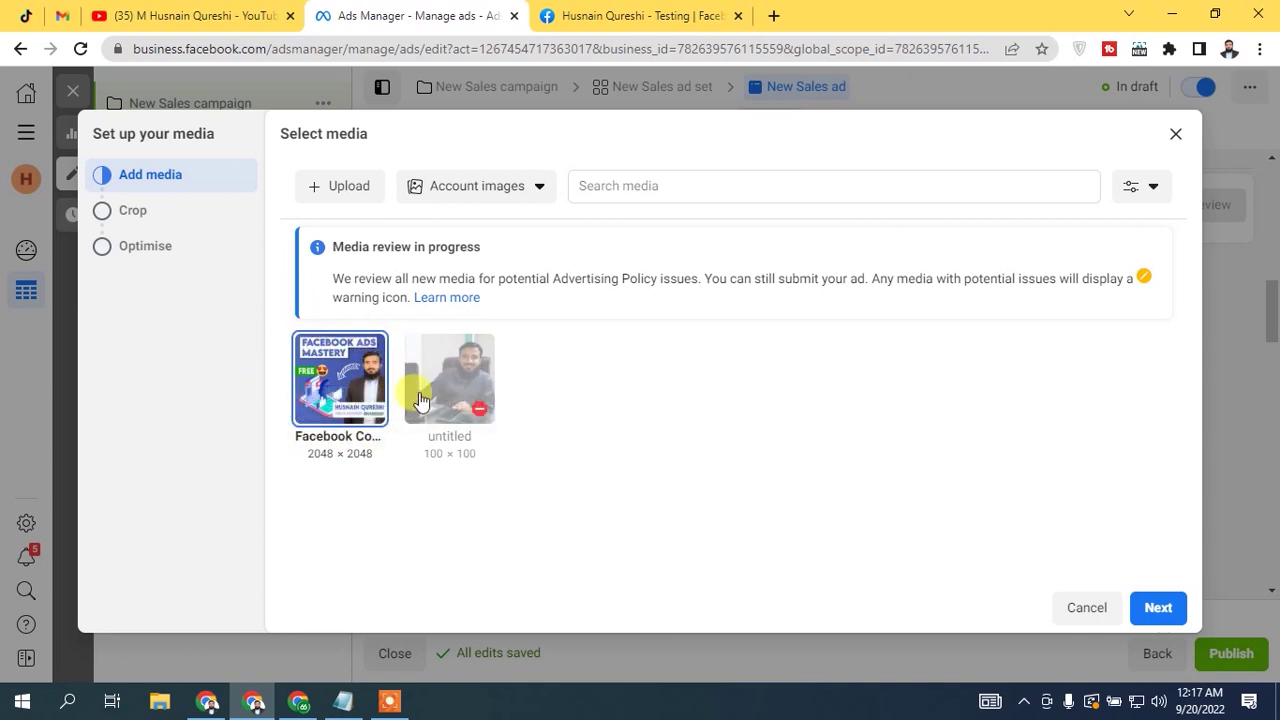
left_click(1179, 614)
left_click(1158, 608)
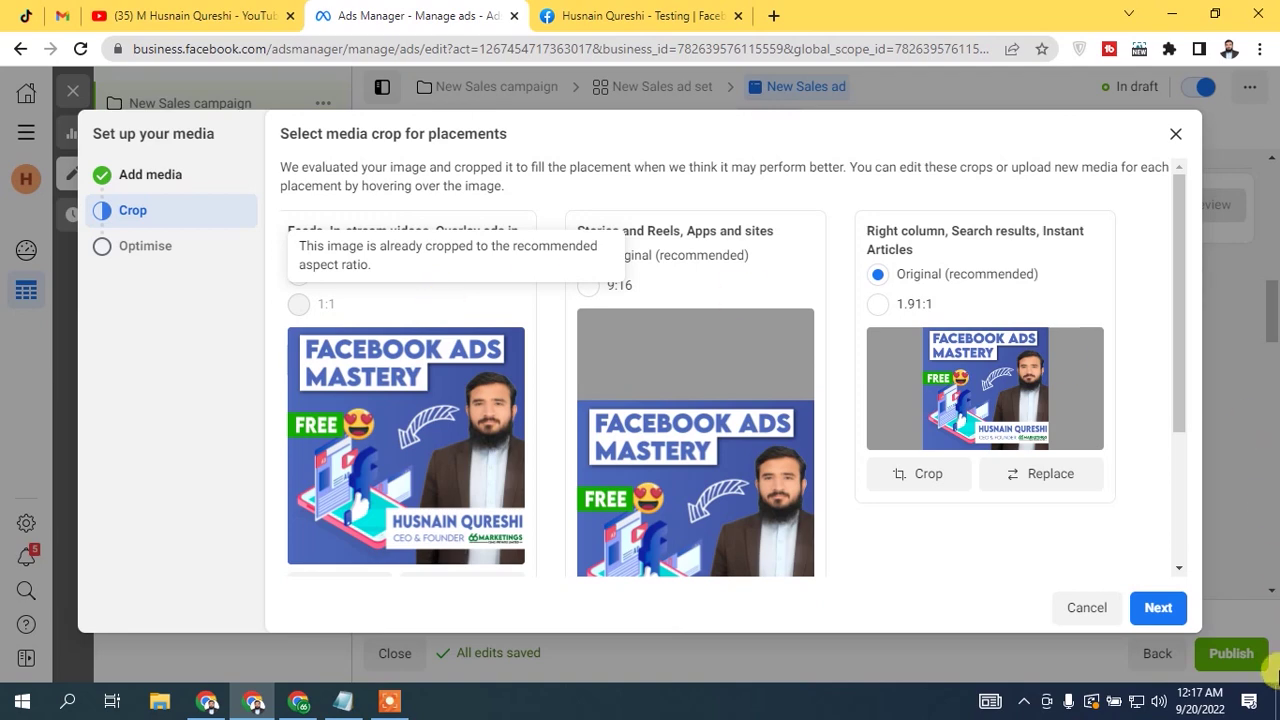
left_click(1158, 608)
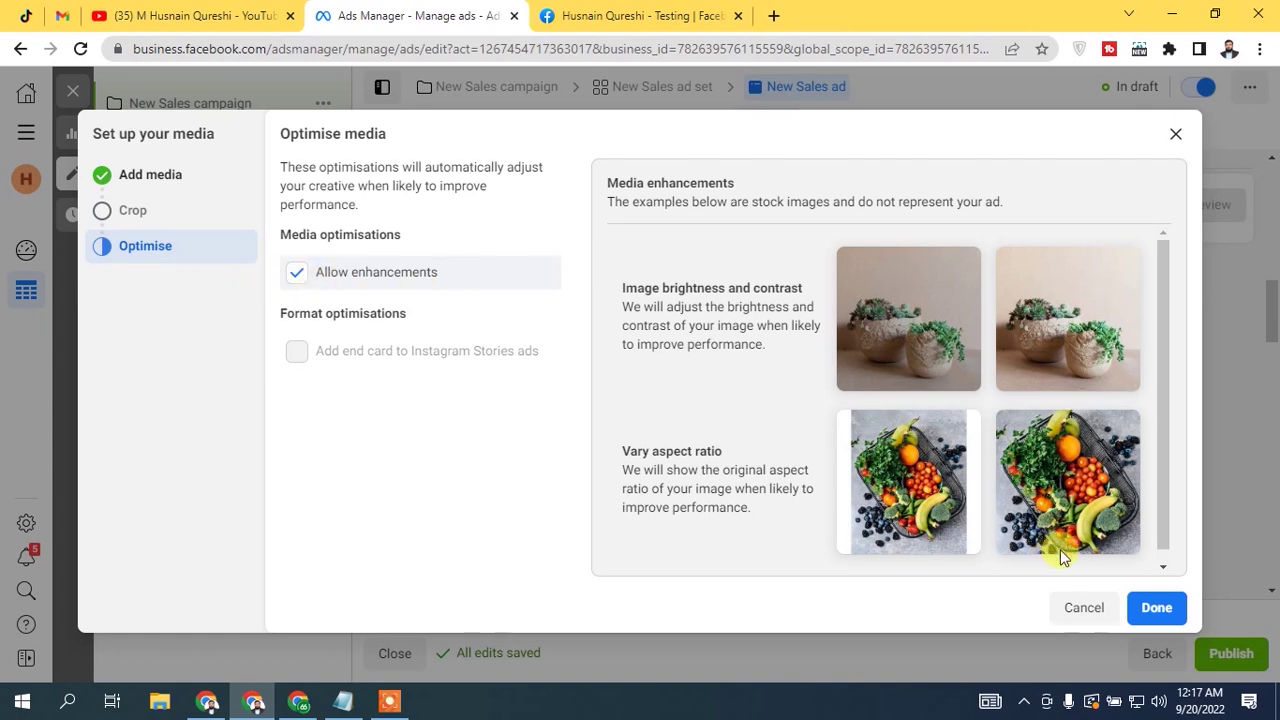
left_click(1155, 612)
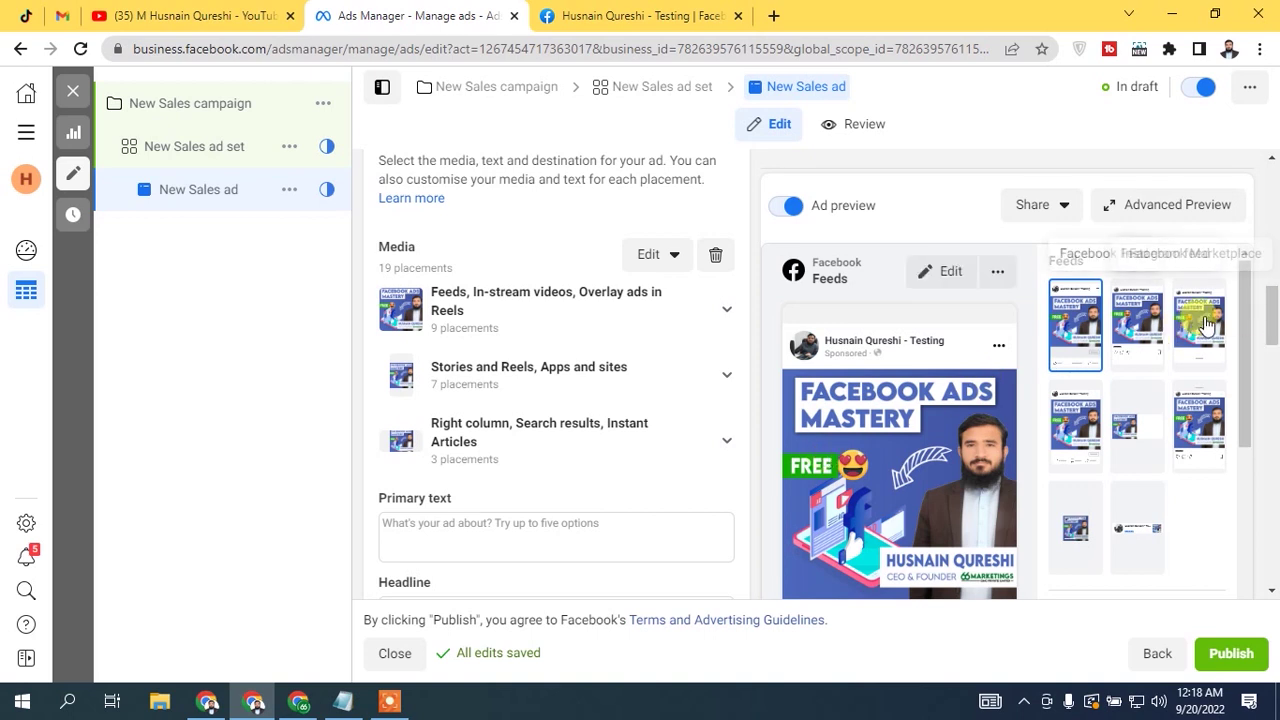
- Preview the ad in the Messenger inbox, Instagram Stories, Facebook Stories and Instagram Reels placements
mouse_move(1246, 309)
left_mouse_down()
mouse_move(1246, 509)
mouse_move(1246, 300)
left_mouse_up()
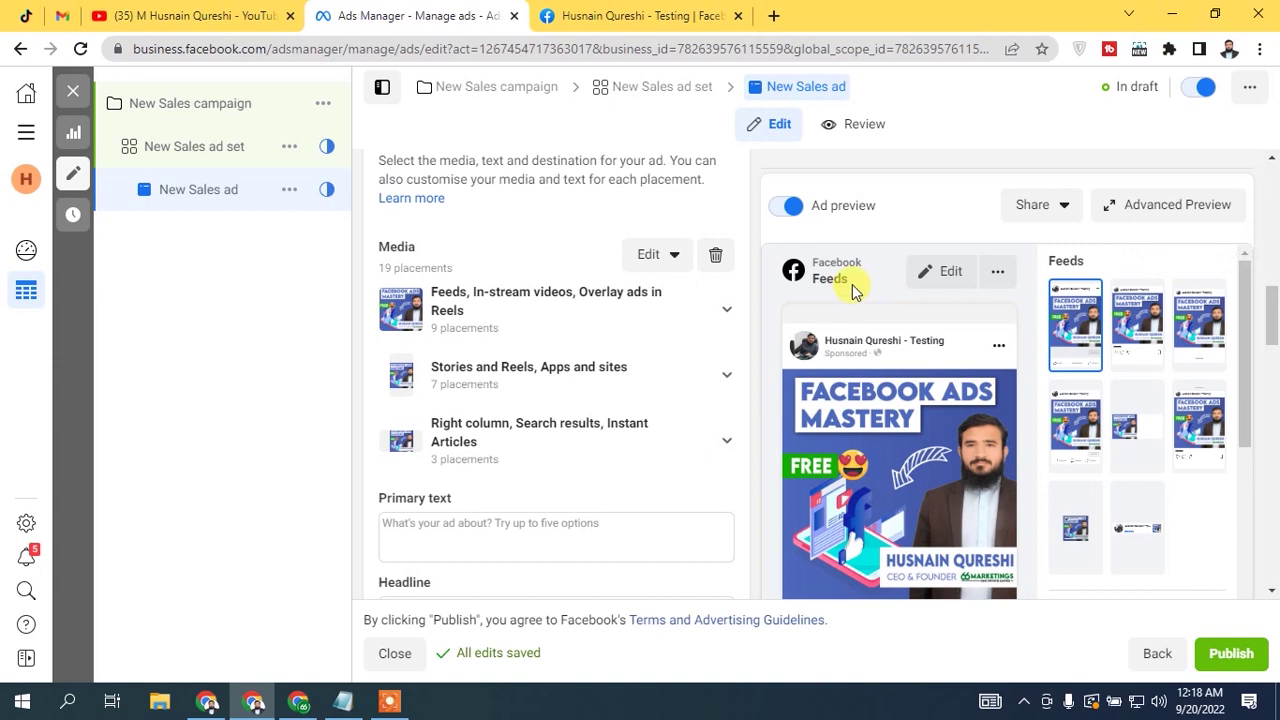
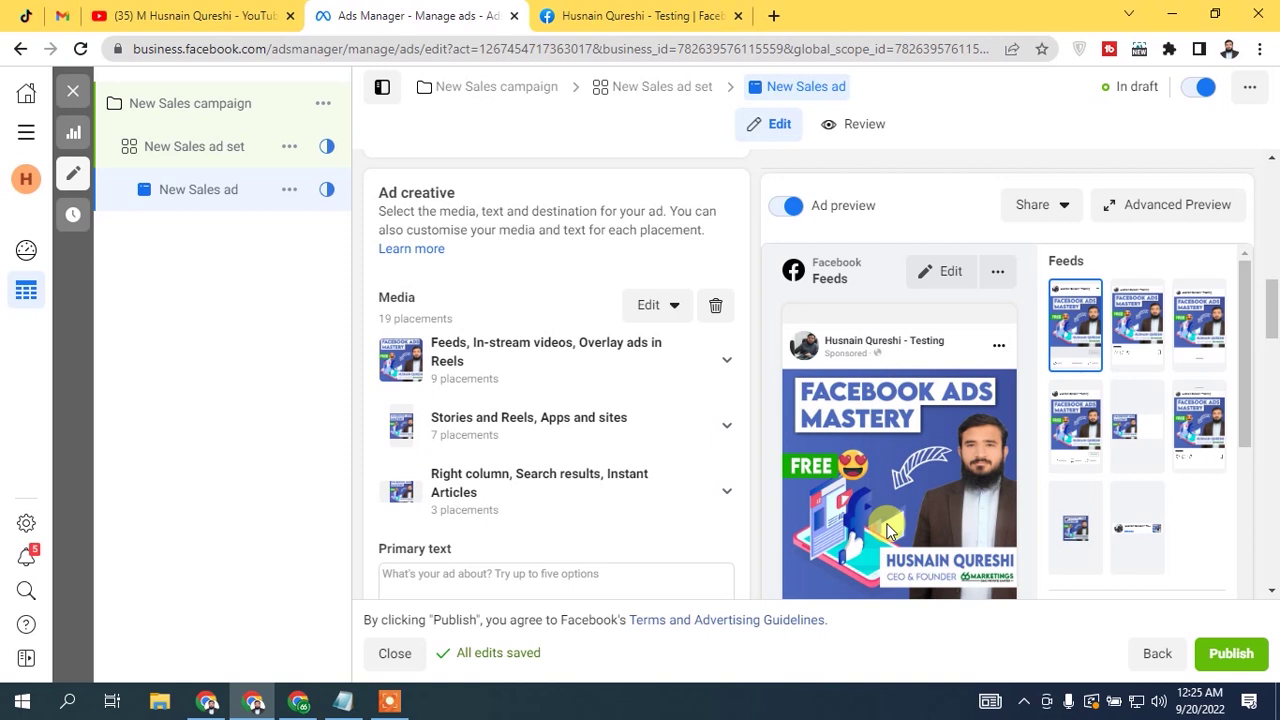
left_click_drag(1249, 362, 1248, 398)
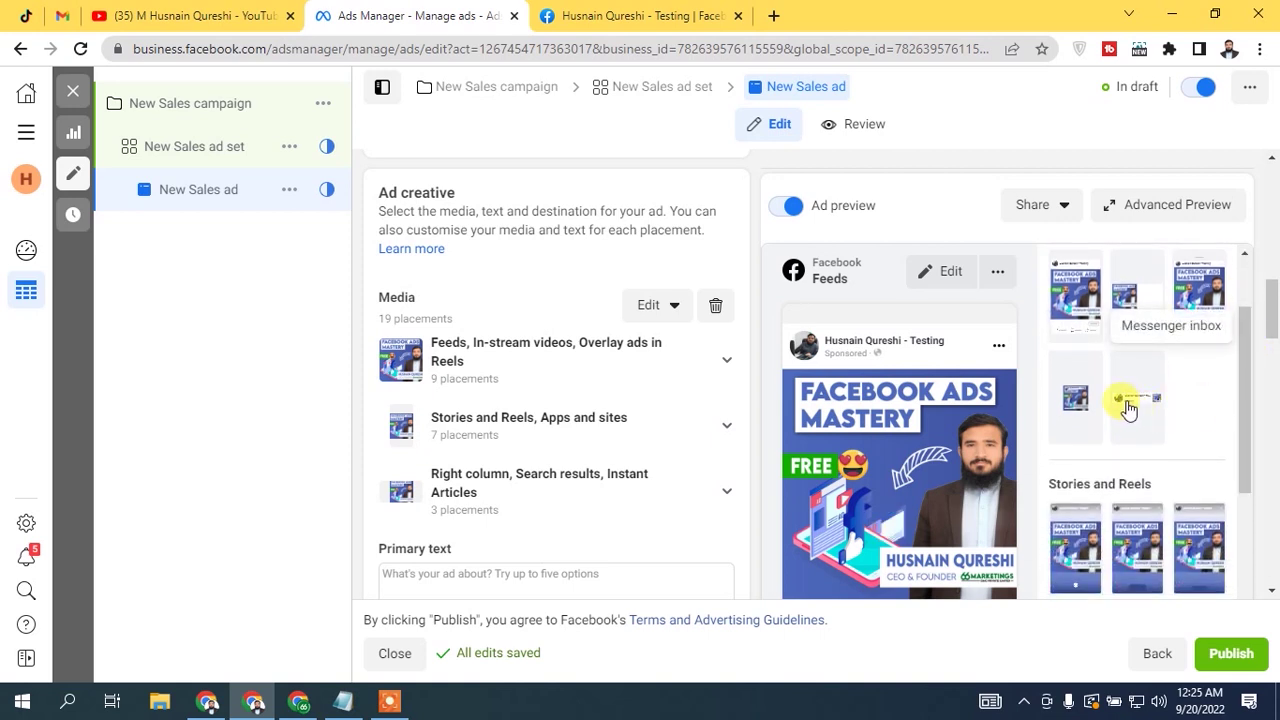
left_click(1128, 408)
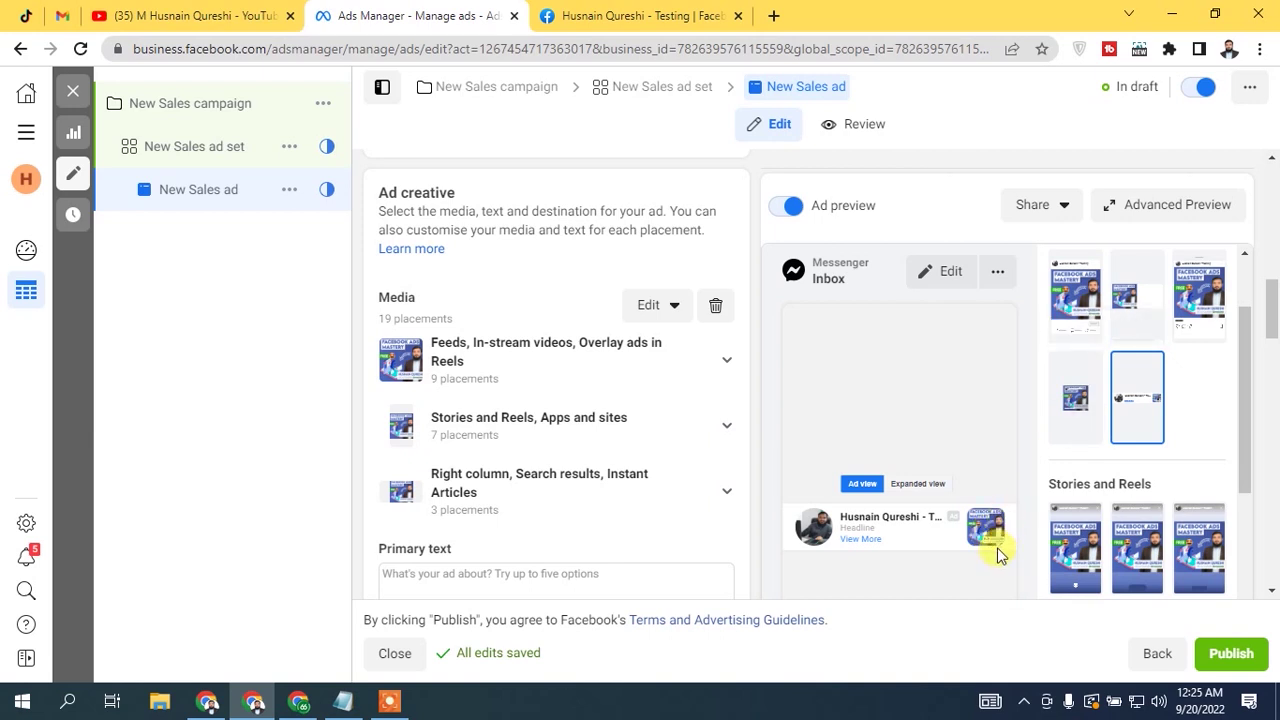
left_click_drag(1249, 369, 1248, 421)
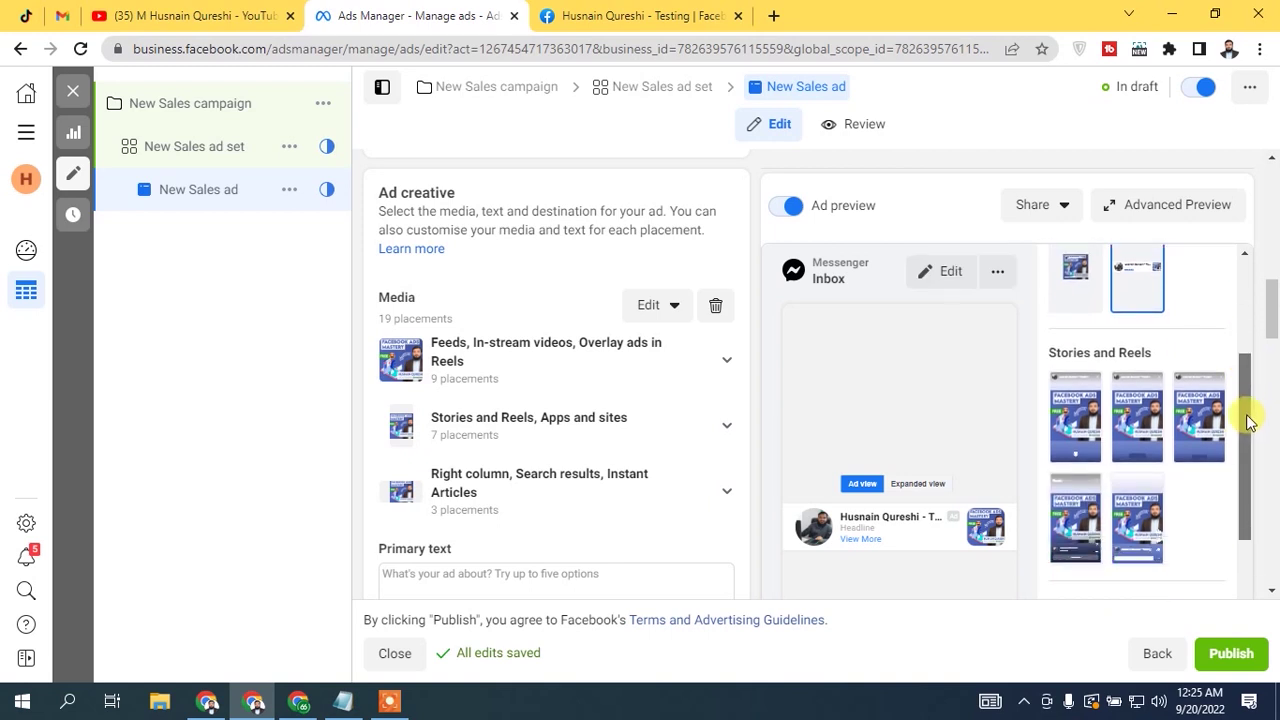
left_click(1083, 427)
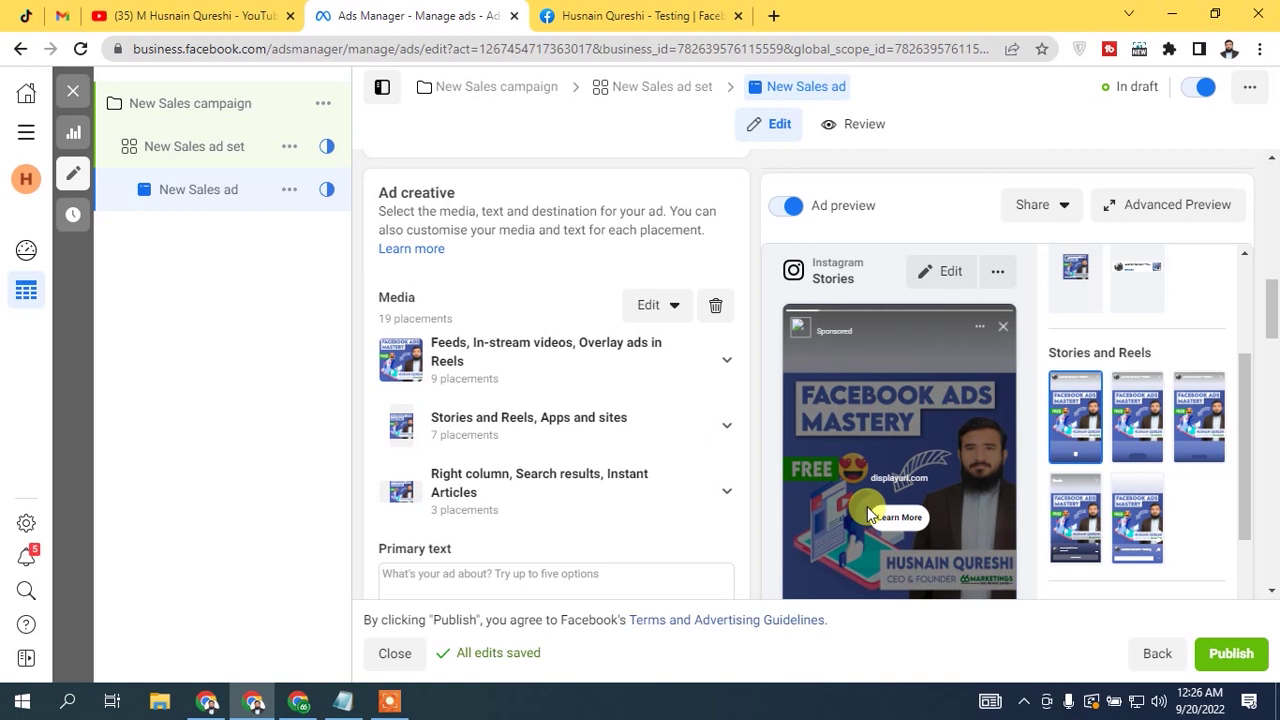
scroll(1200, 466, "down", 1)
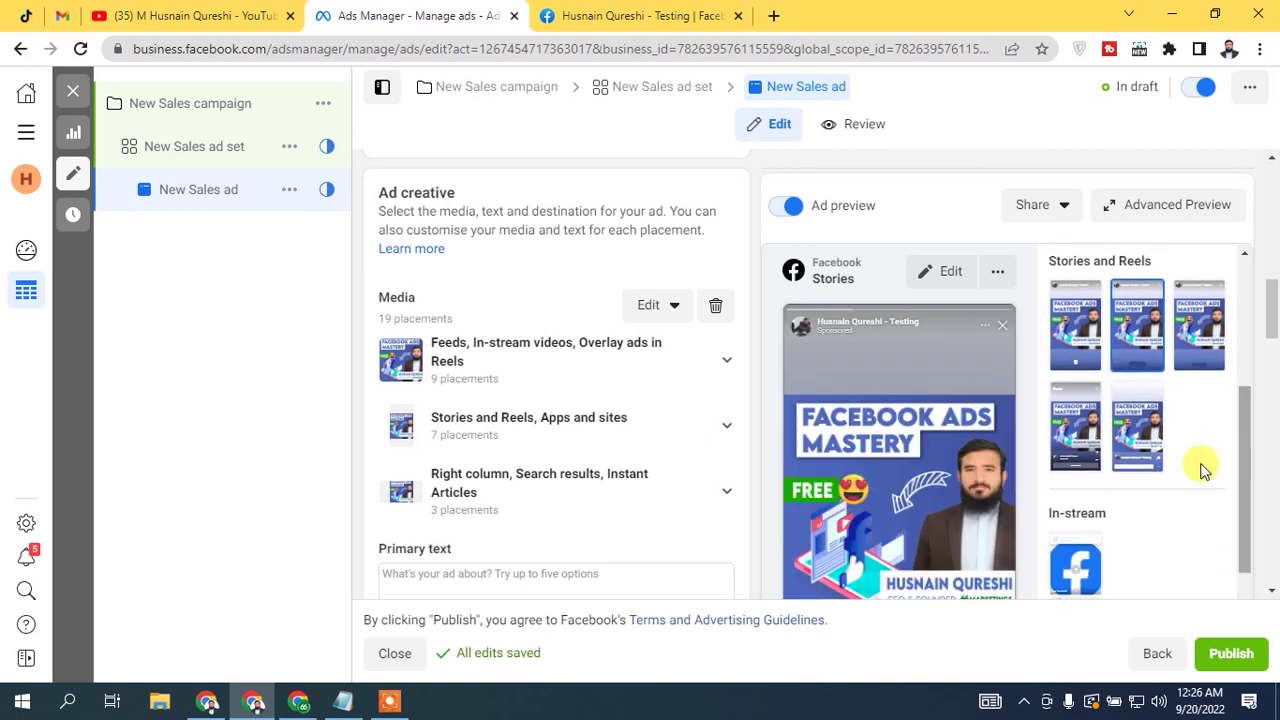
left_click(1073, 437)
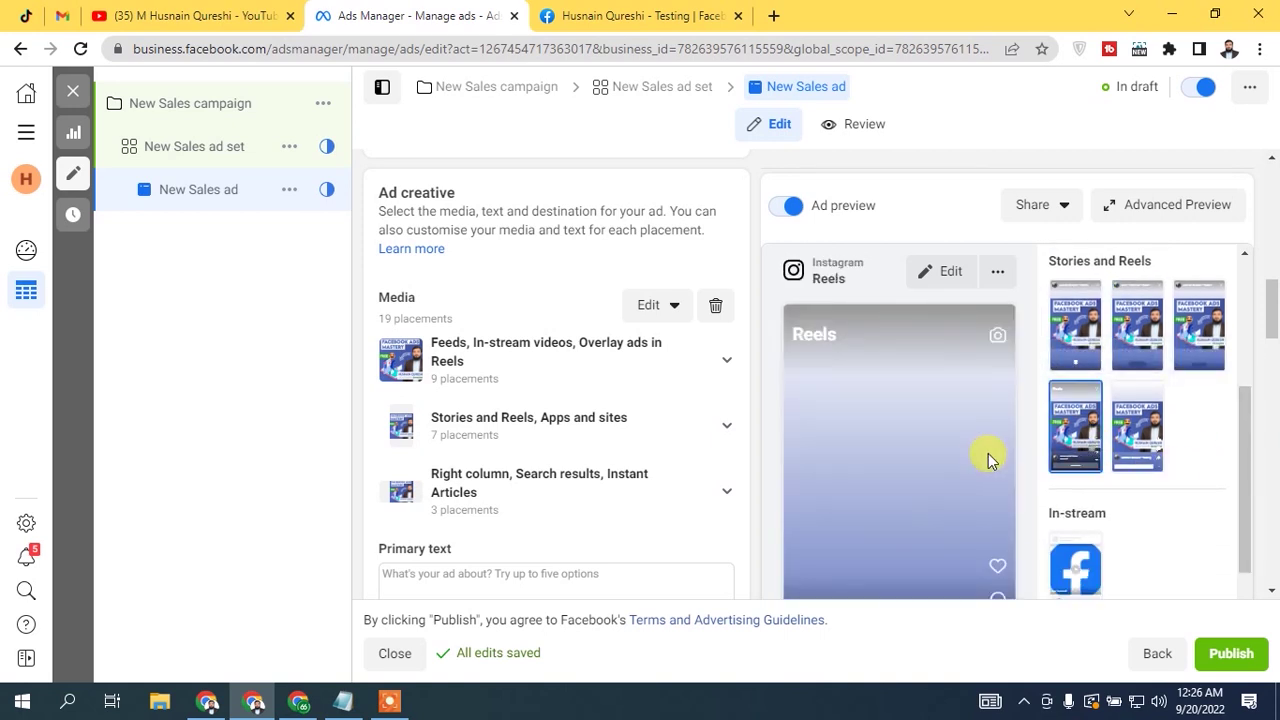
- Review the whole ad form, from identity and format through text fields and call to action to the tracking settings
scroll(960, 430, "down", 10)
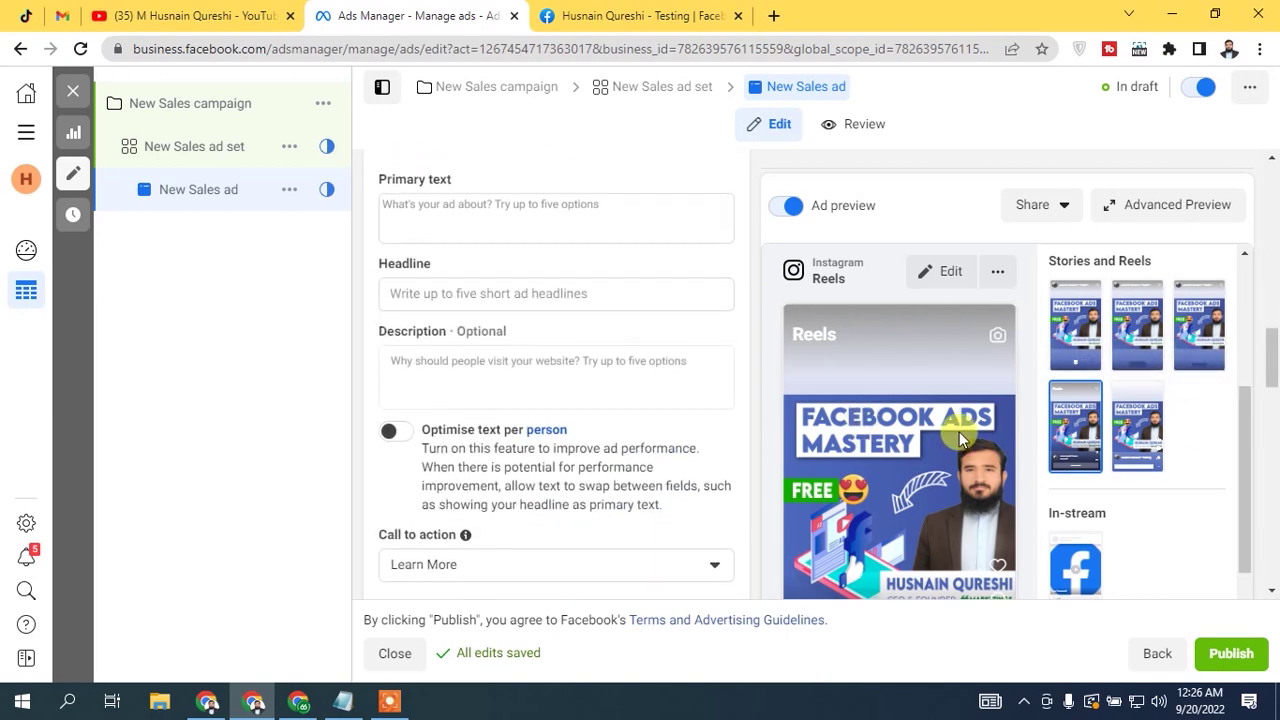
scroll(958, 430, "down", 3)
scroll(950, 432, "up", 3)
scroll(947, 432, "down", 3)
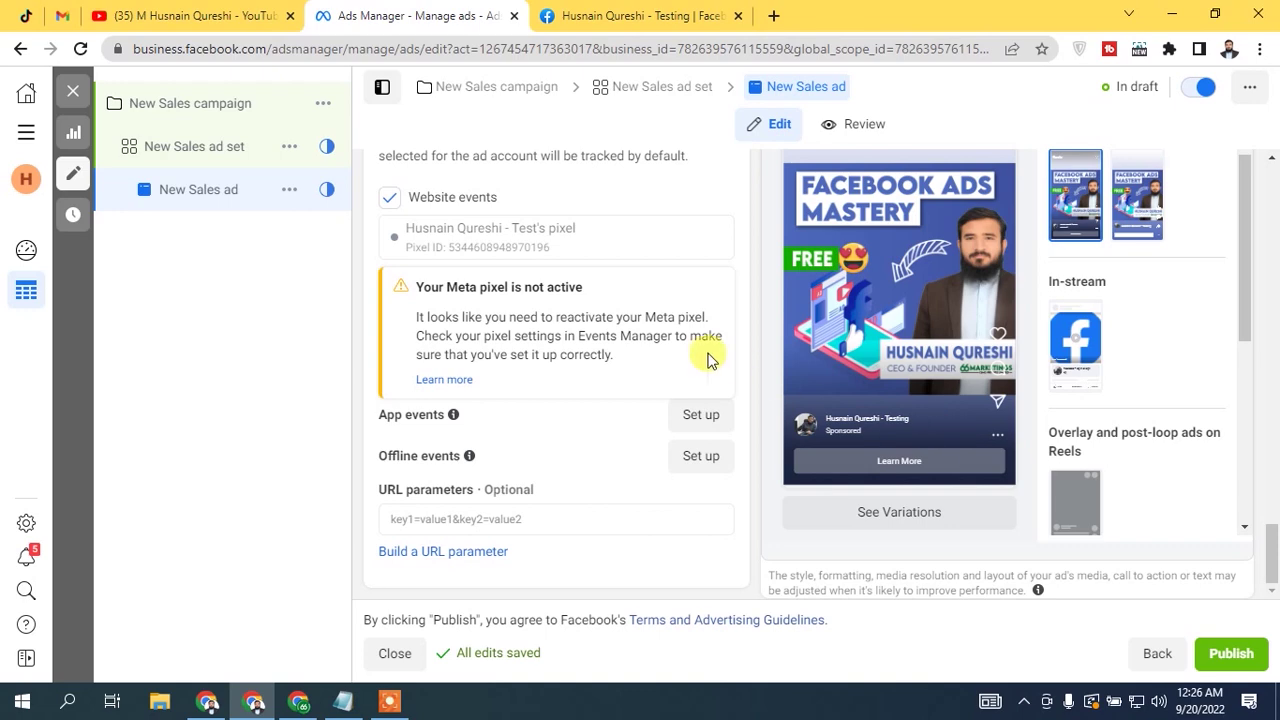
scroll(620, 307, "up", 10)
scroll(617, 310, "up", 10)
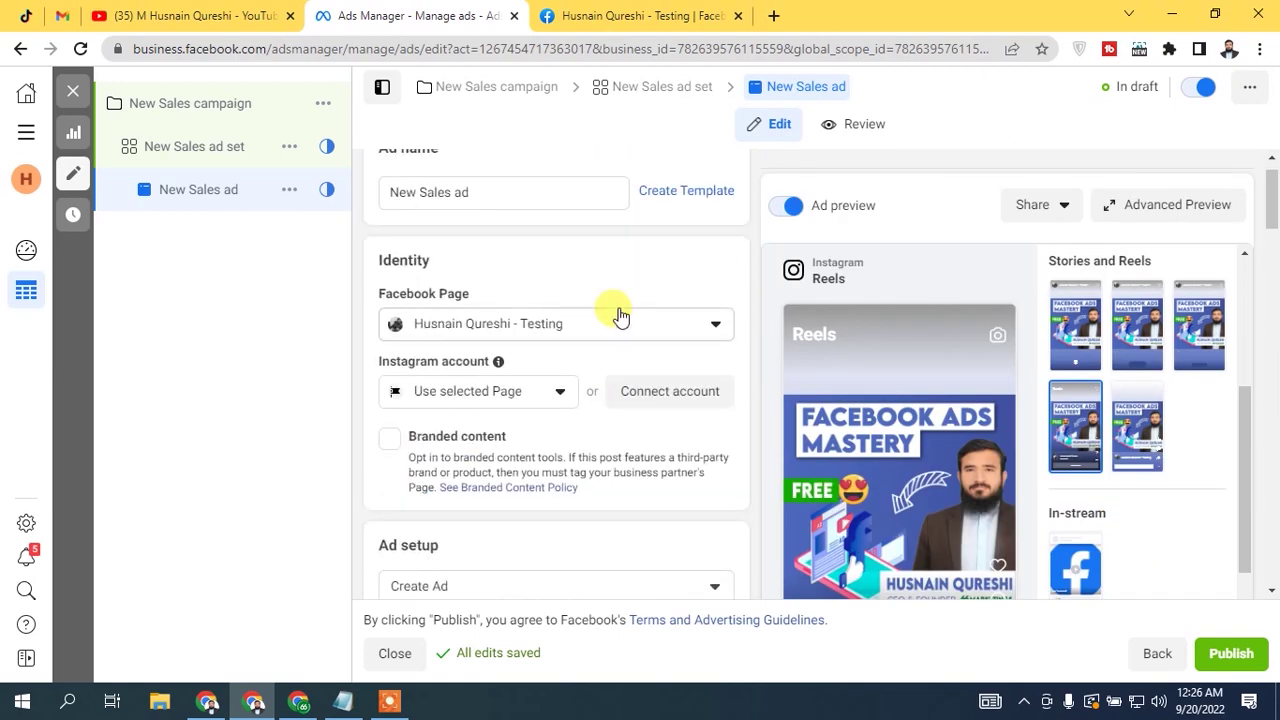
scroll(540, 360, "down", 5)
scroll(575, 345, "down", 4)
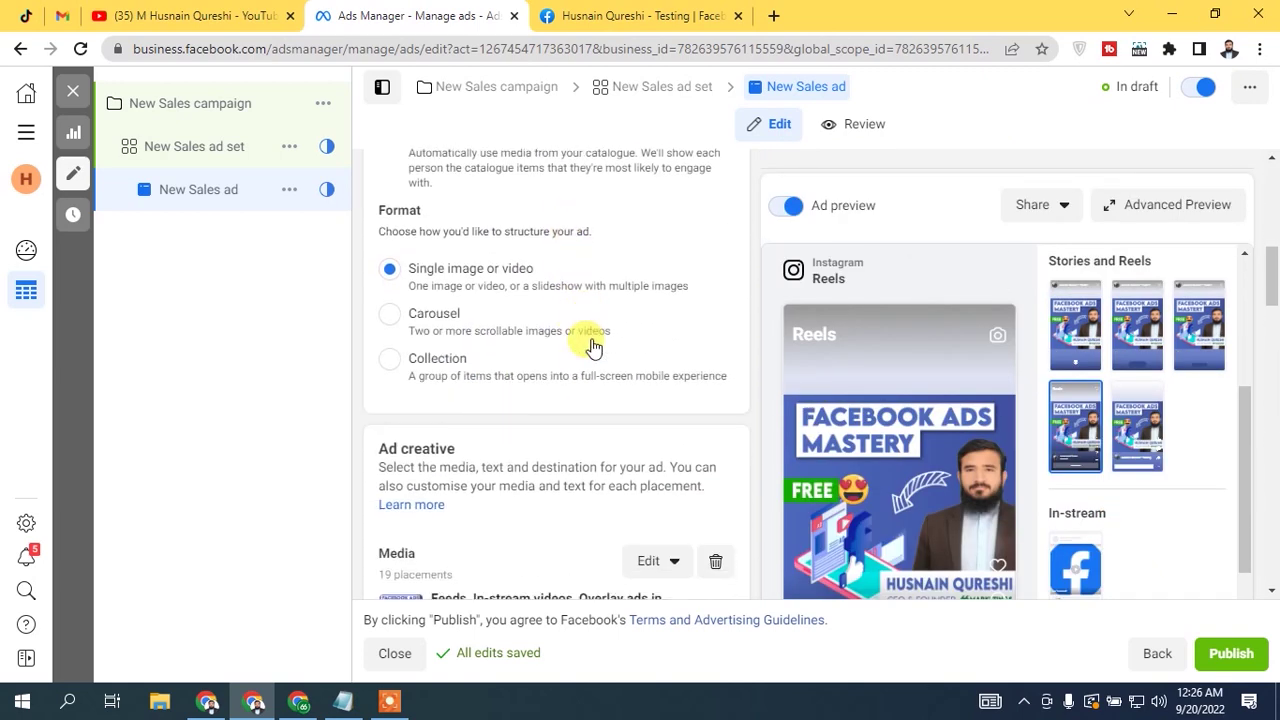
- Preview the ad in the Facebook Feed placement beside the primary text and headline fields
left_click_drag(1273, 302, 1273, 320)
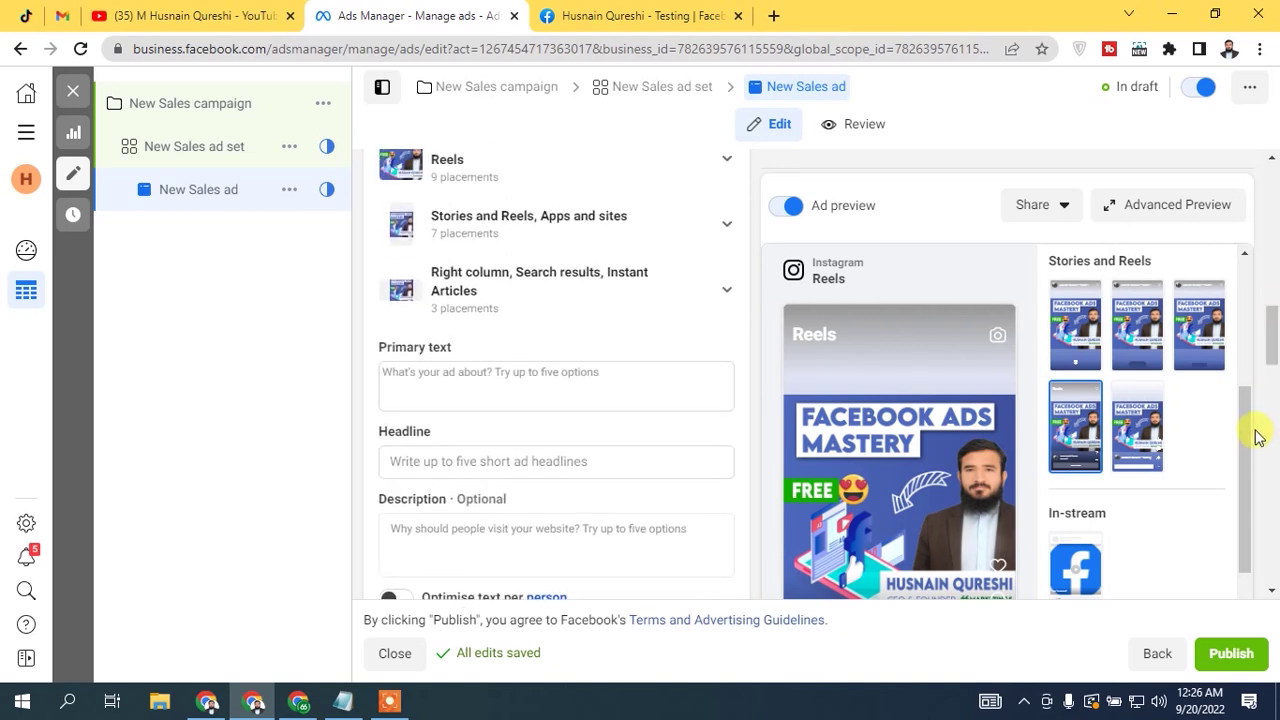
scroll(1246, 443, "up", 3)
left_click(1090, 323)
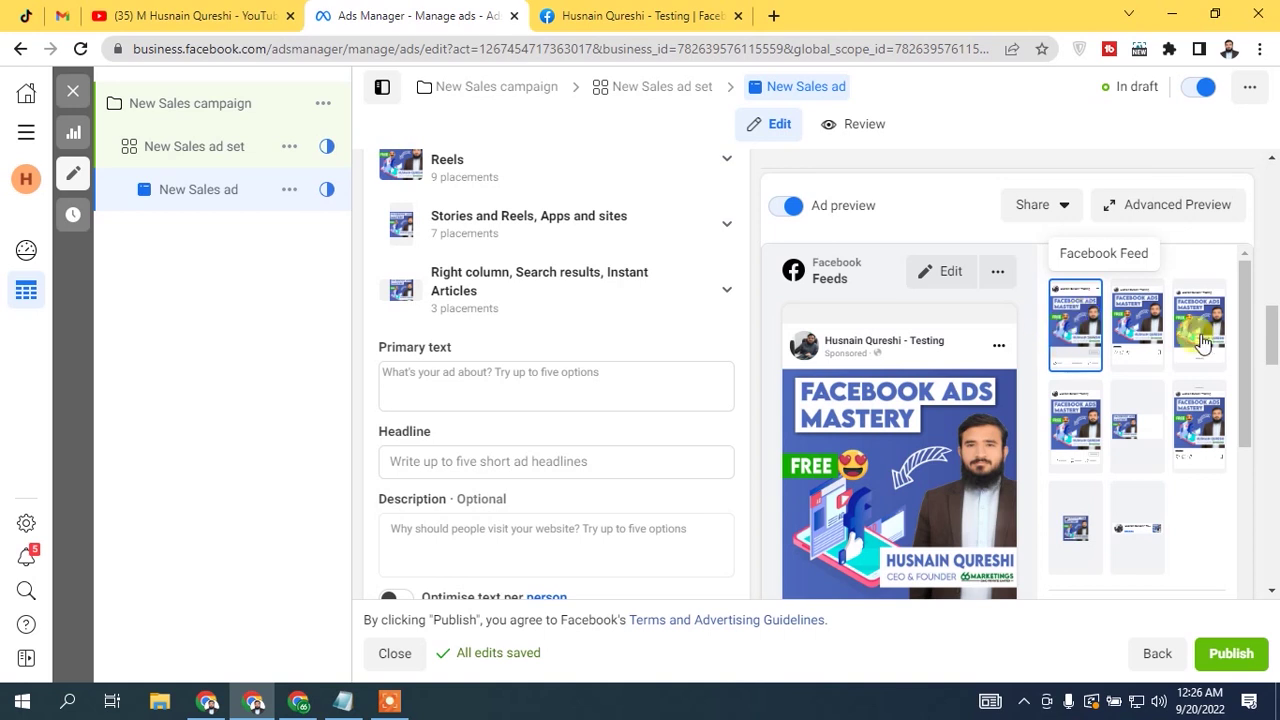
- Examine the media placement groups and the image replacement options for the Facebook Reels sticker placement, and close them without changing anything
left_click_drag(1274, 337, 1275, 321)
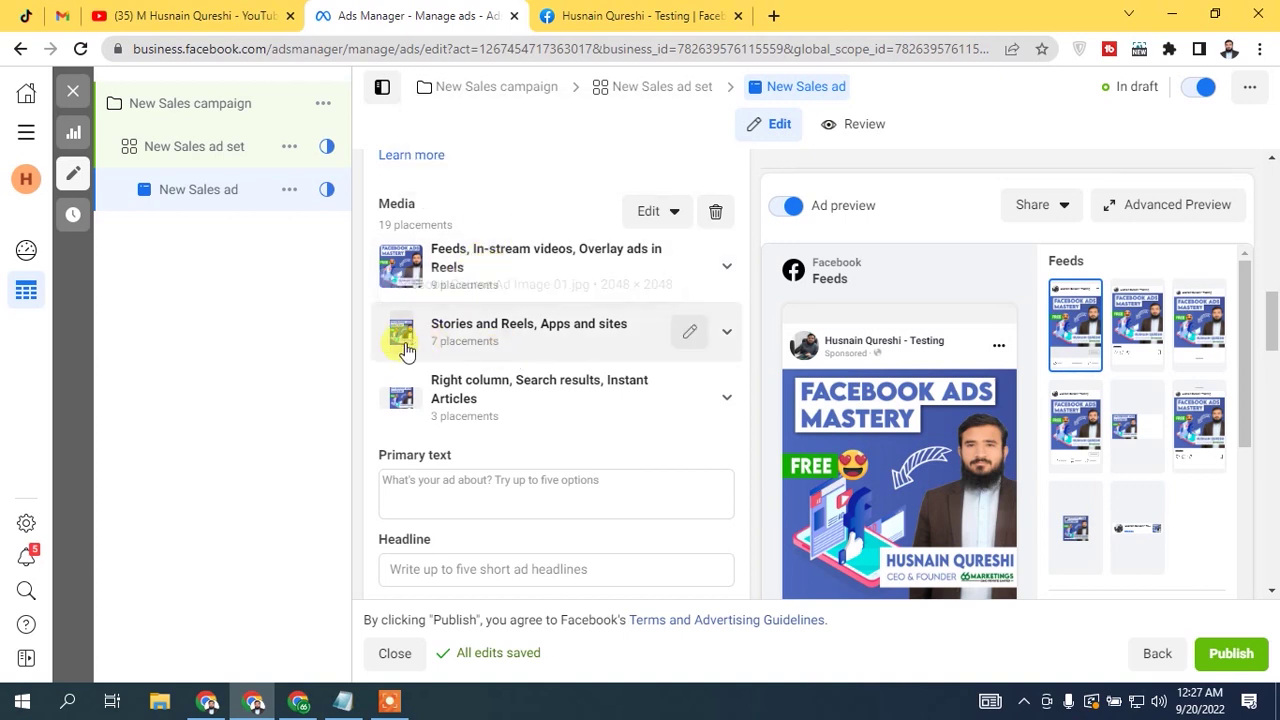
left_click(728, 270)
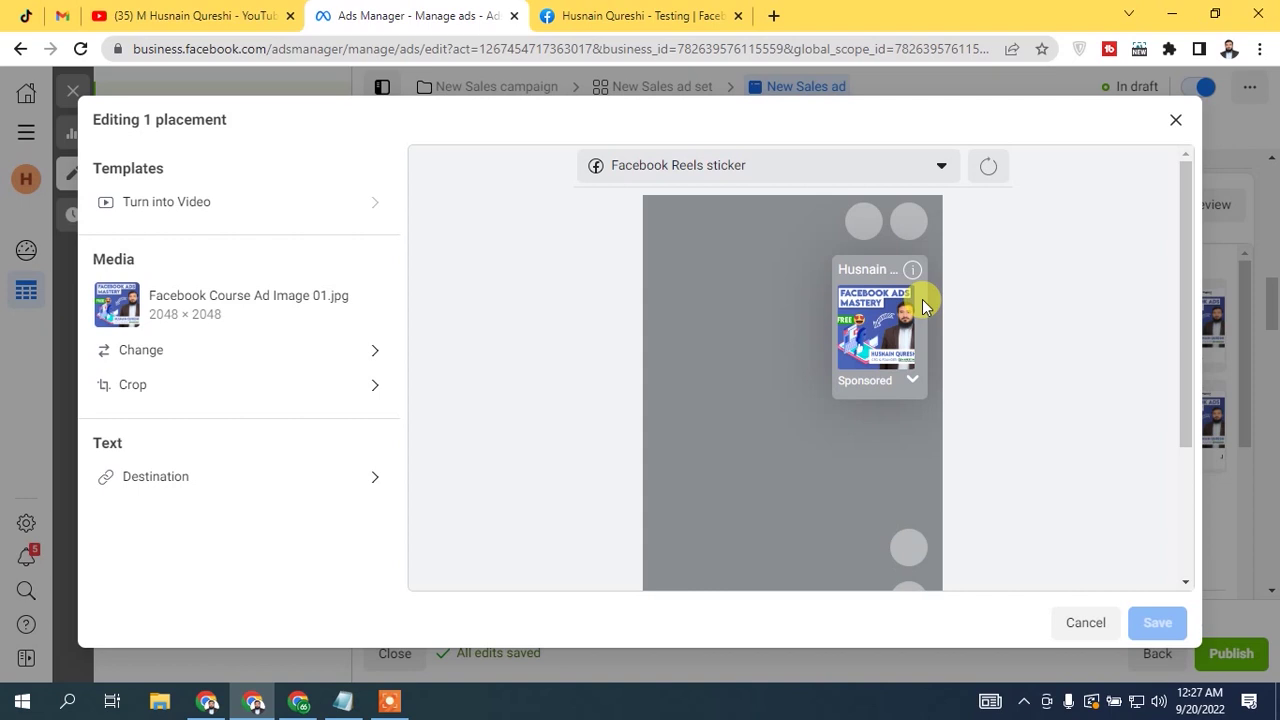
left_click(205, 355)
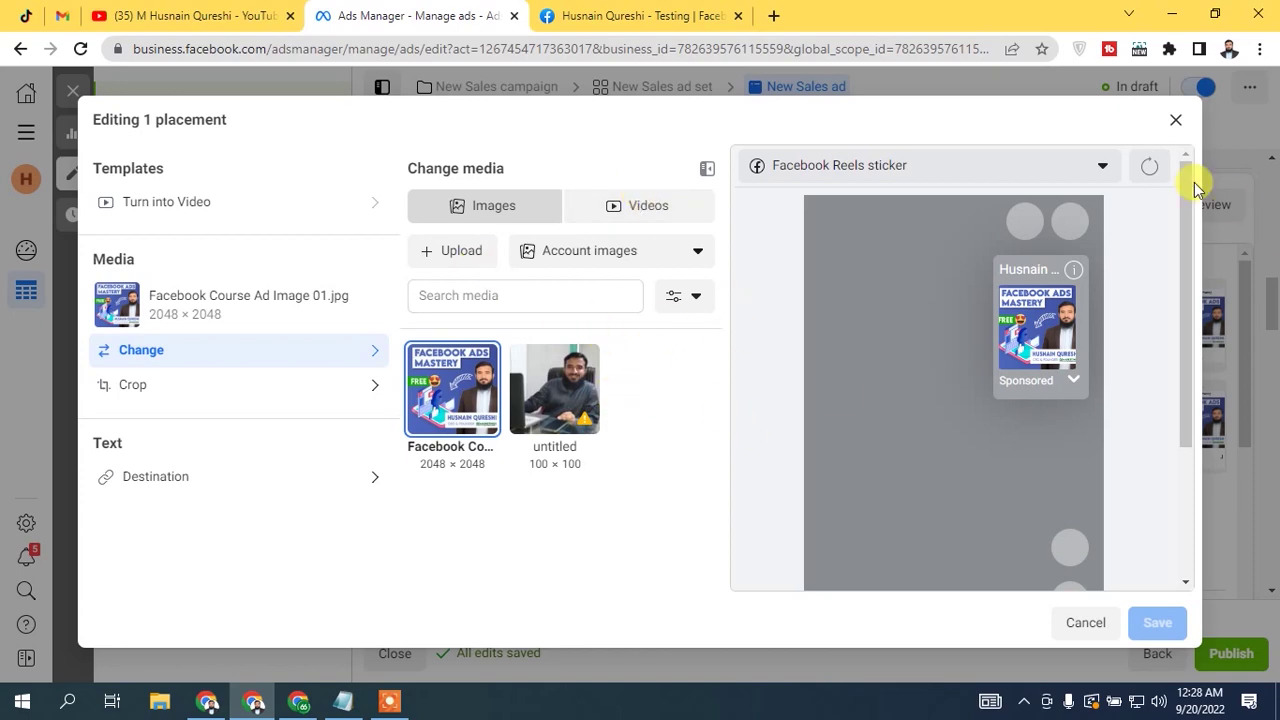
left_click(1175, 120)
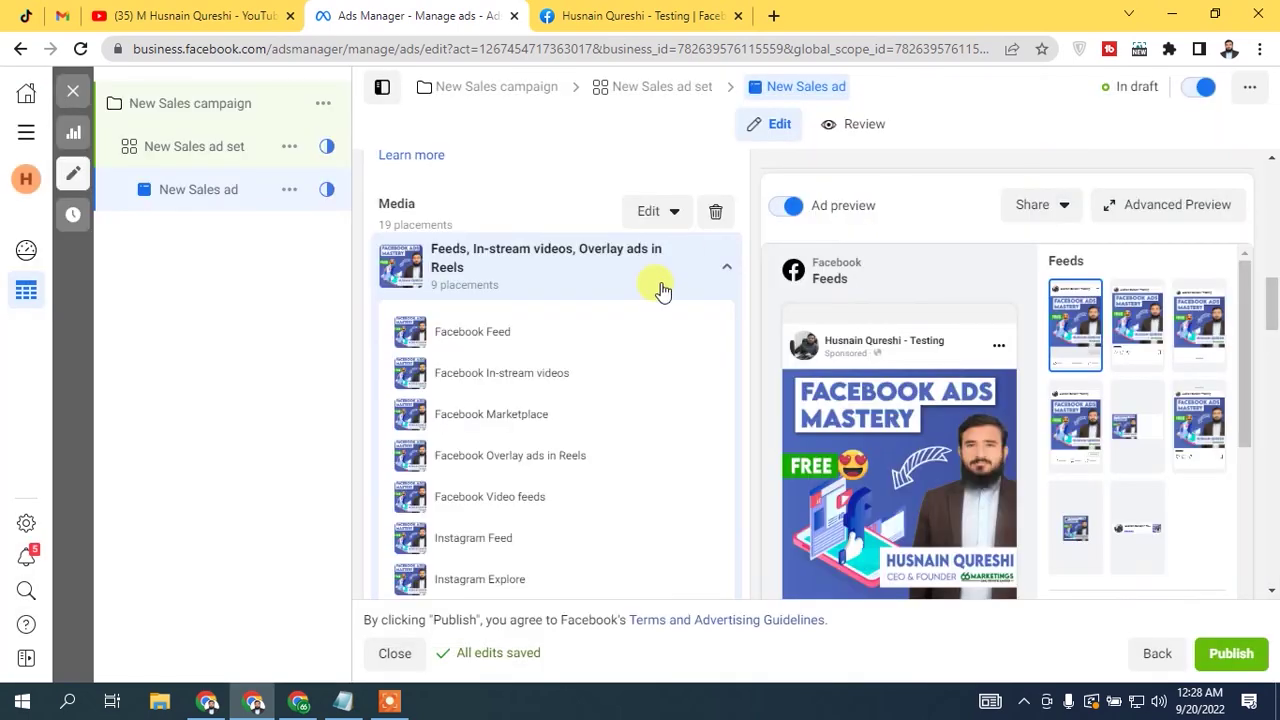
left_click(726, 270)
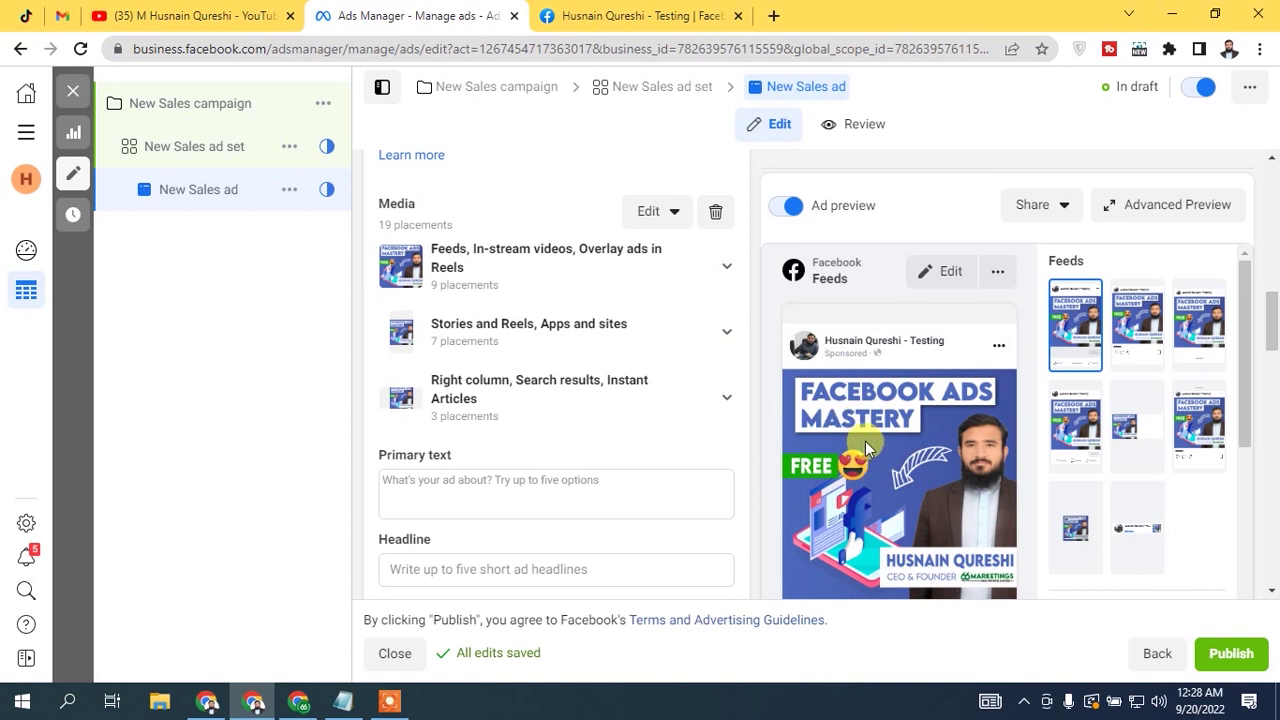
- Copy the "Welcome in Facebook Ads Mastery Course" sentence in the primary text and paste it so the text contains it four times
left_click_drag(1272, 312, 1275, 335)
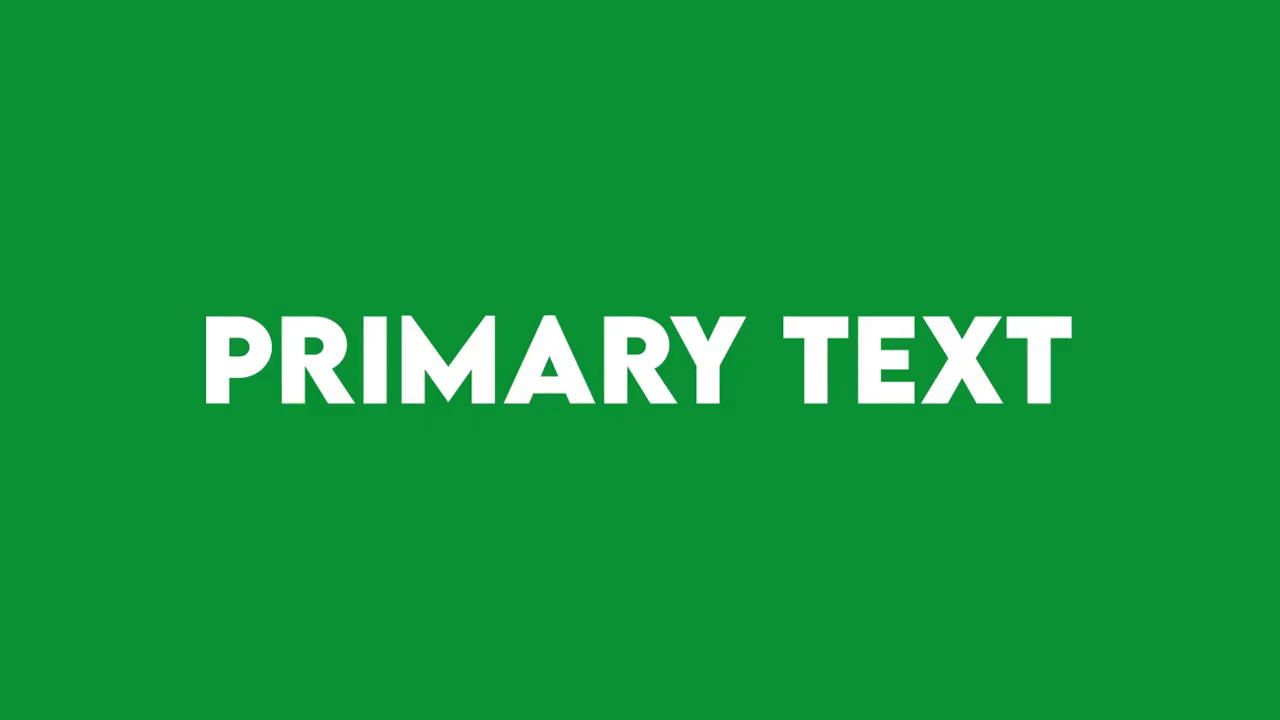
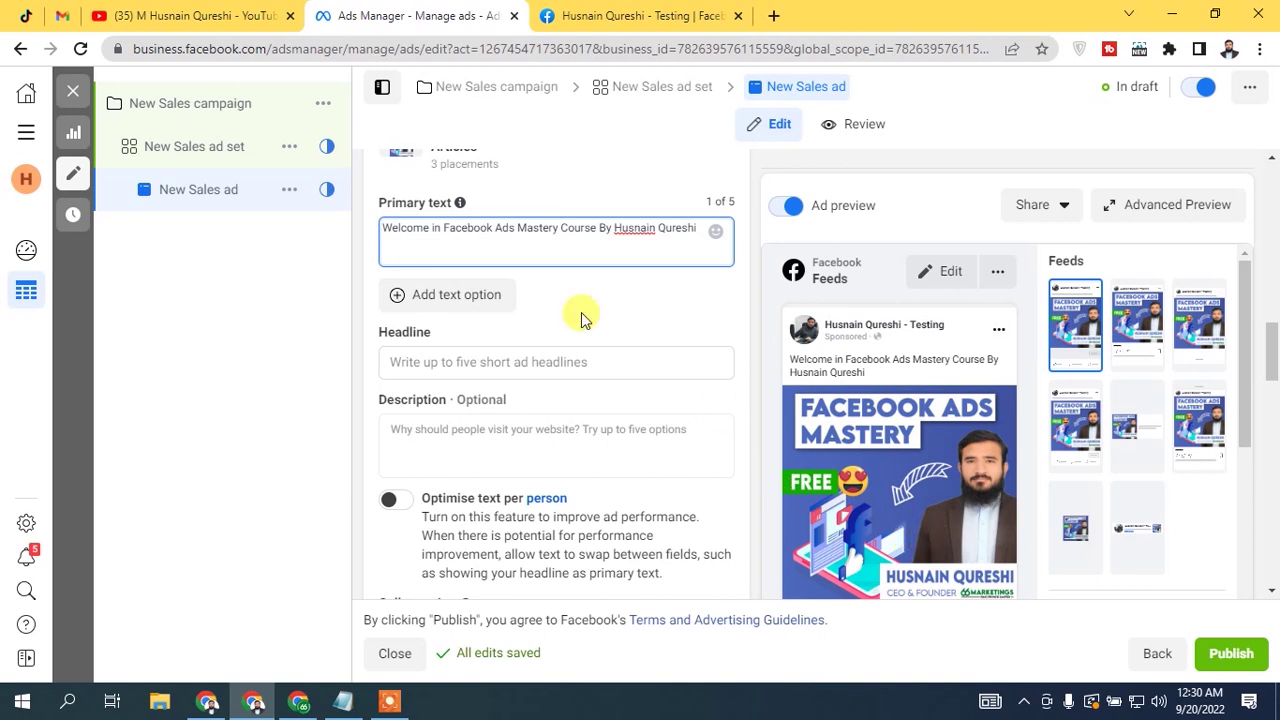
double_click(504, 228)
key("ctrl+a")
right_click(528, 238)
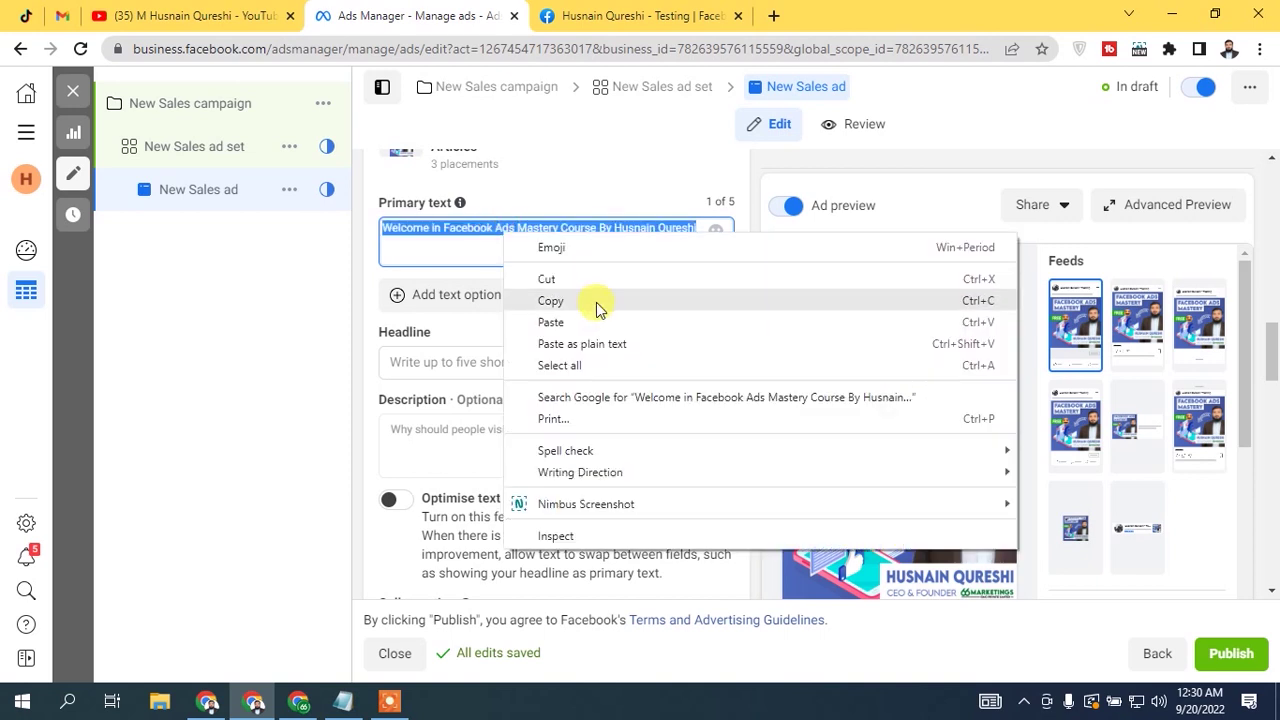
left_click(594, 301)
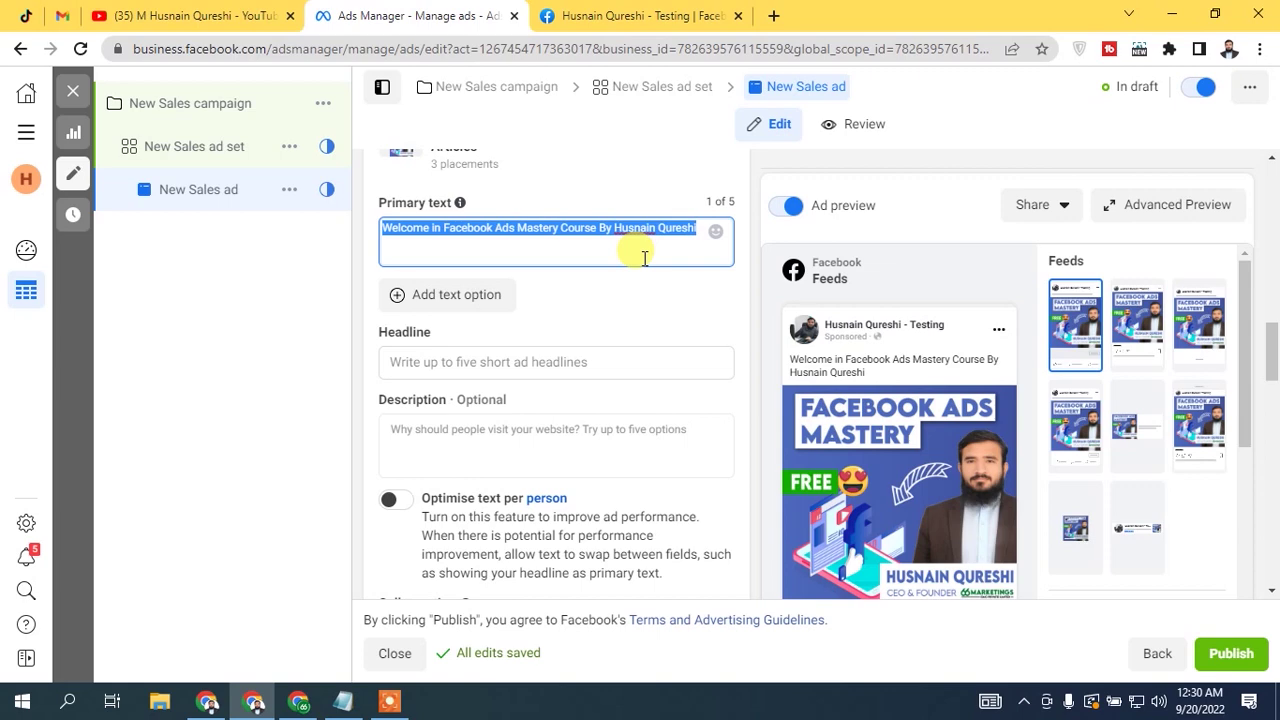
key("ctrl+v")
key("ctrl+v")
key("ctrl+v")
key("ctrl+v")
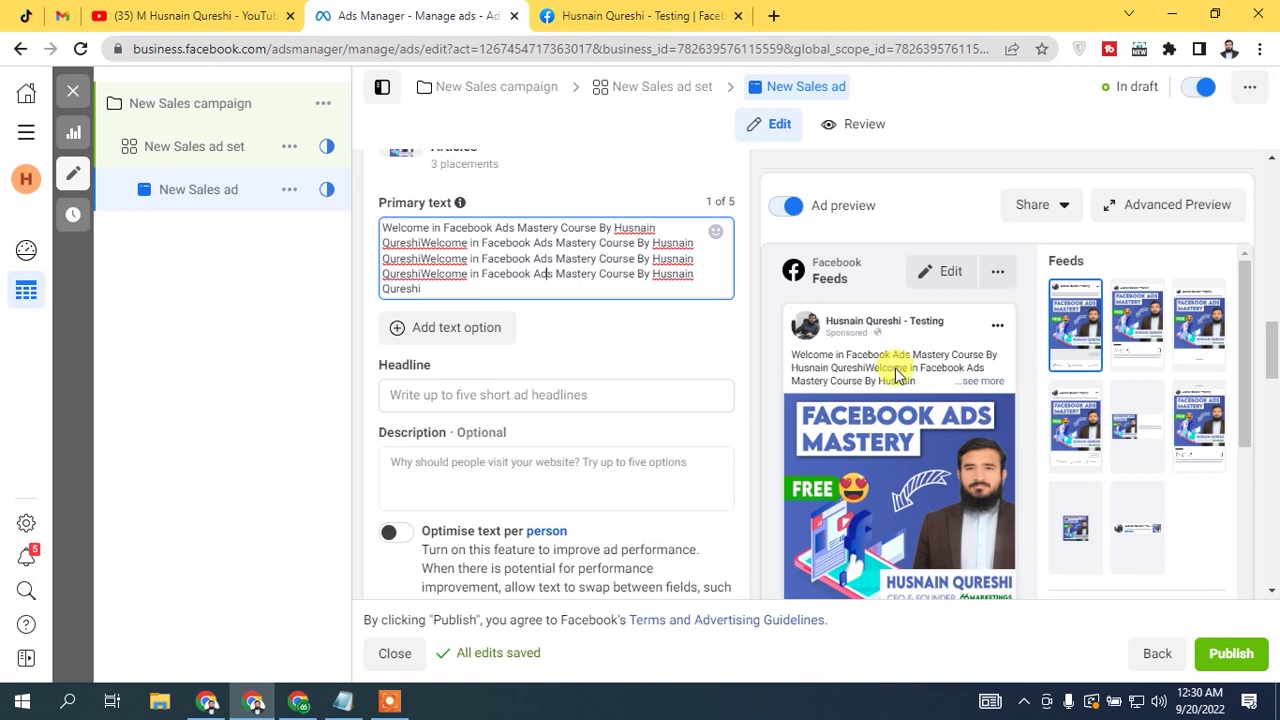
- Try adding a second primary text option to the ad and remove the empty option again
left_click(463, 336)
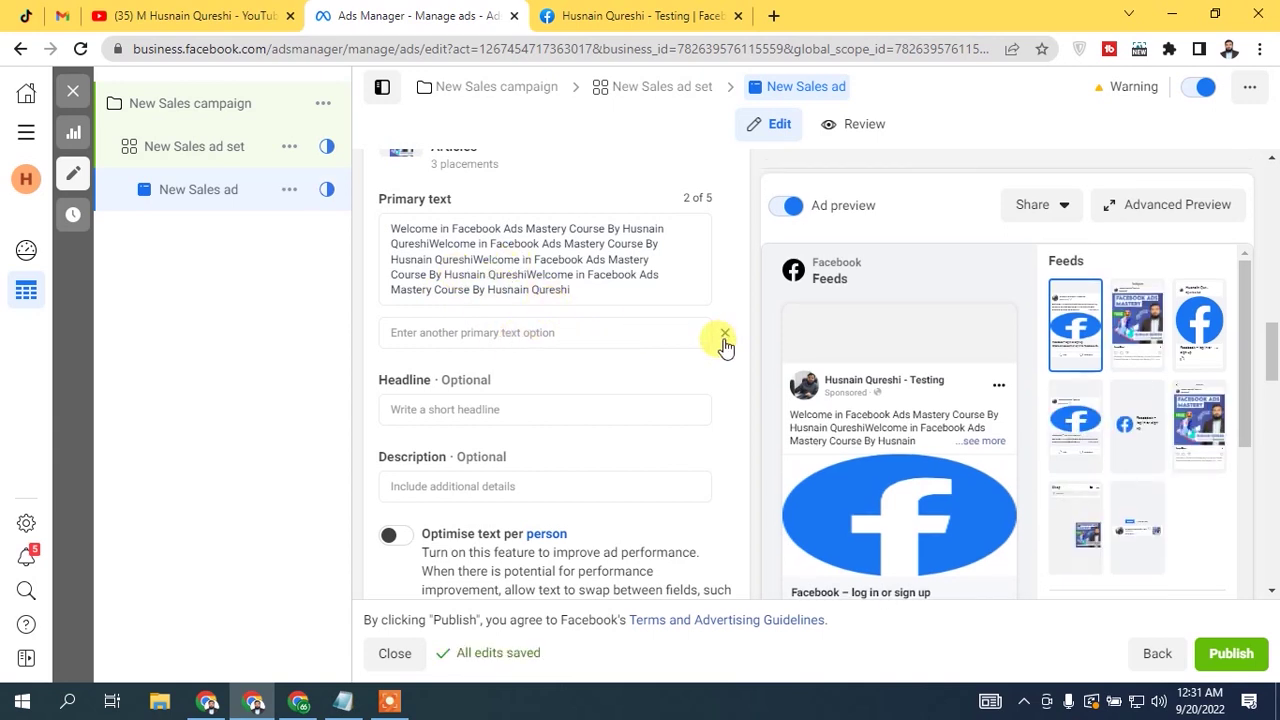
left_click(713, 342)
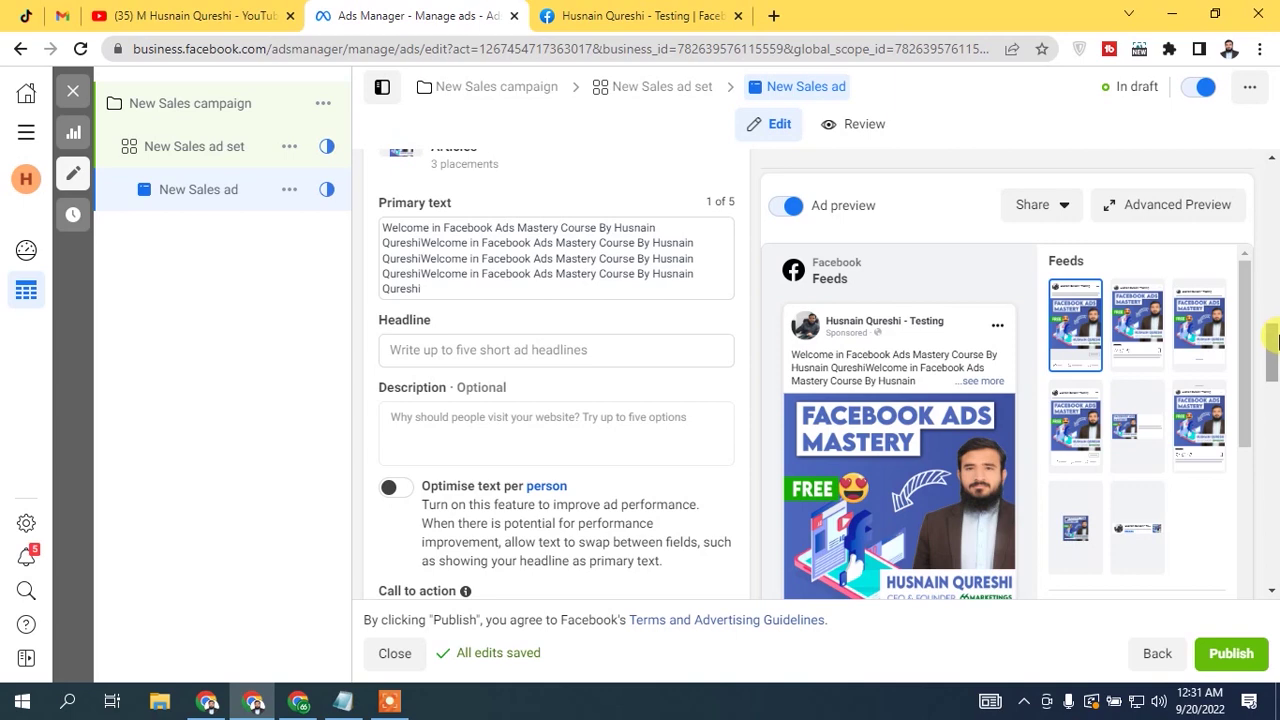
left_click_drag(1262, 320, 1272, 560)
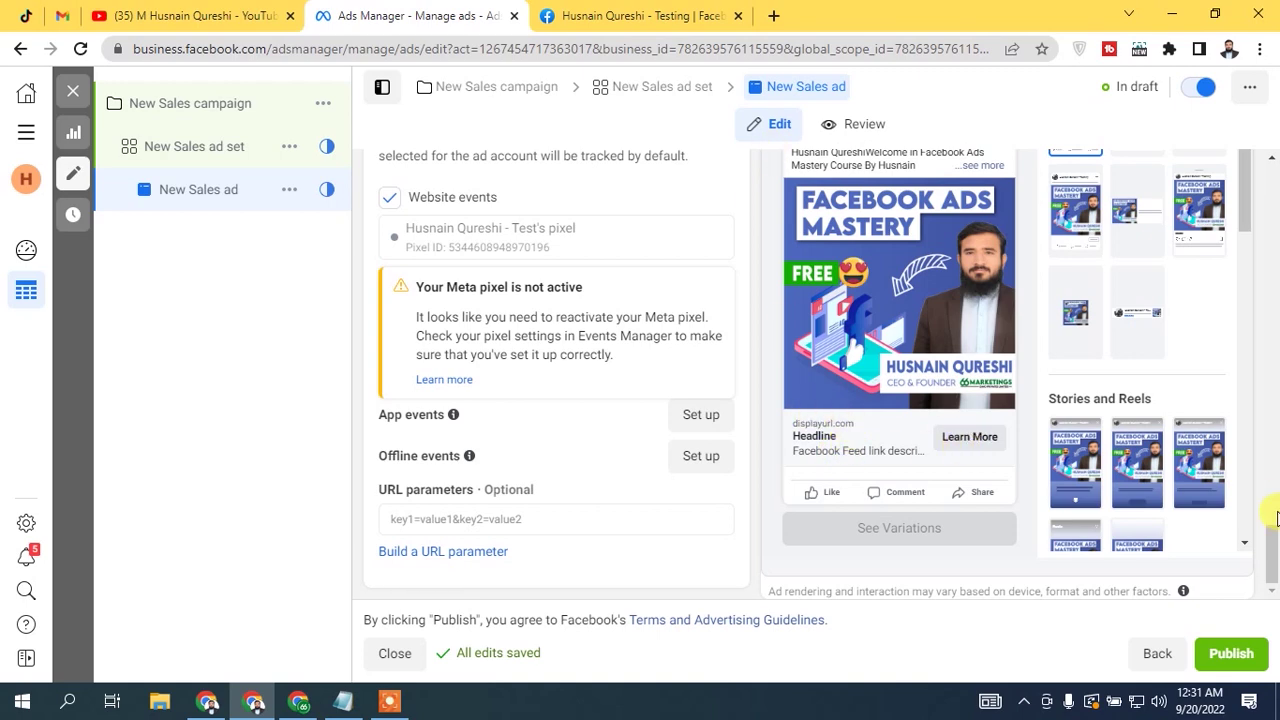
left_click_drag(1270, 550, 1272, 359)
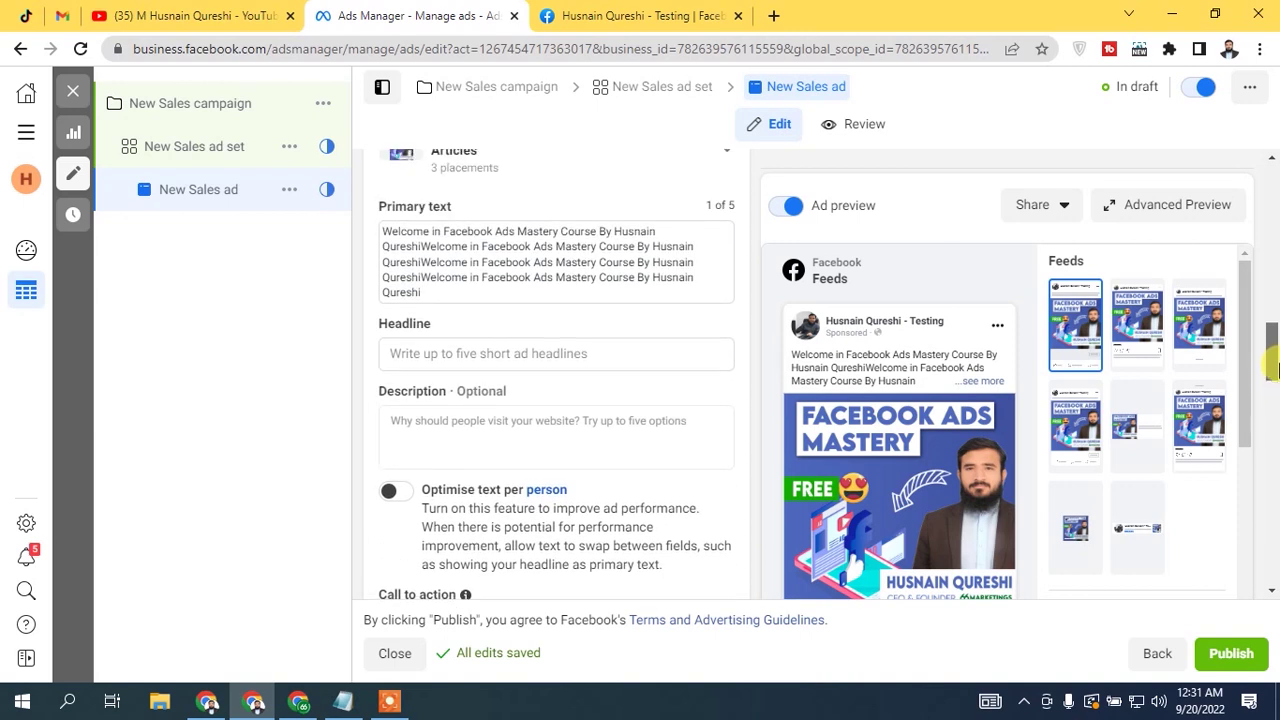
- Try the Optimise text per person setting by turning it on and back off, leaving the headline empty
left_click(477, 358)
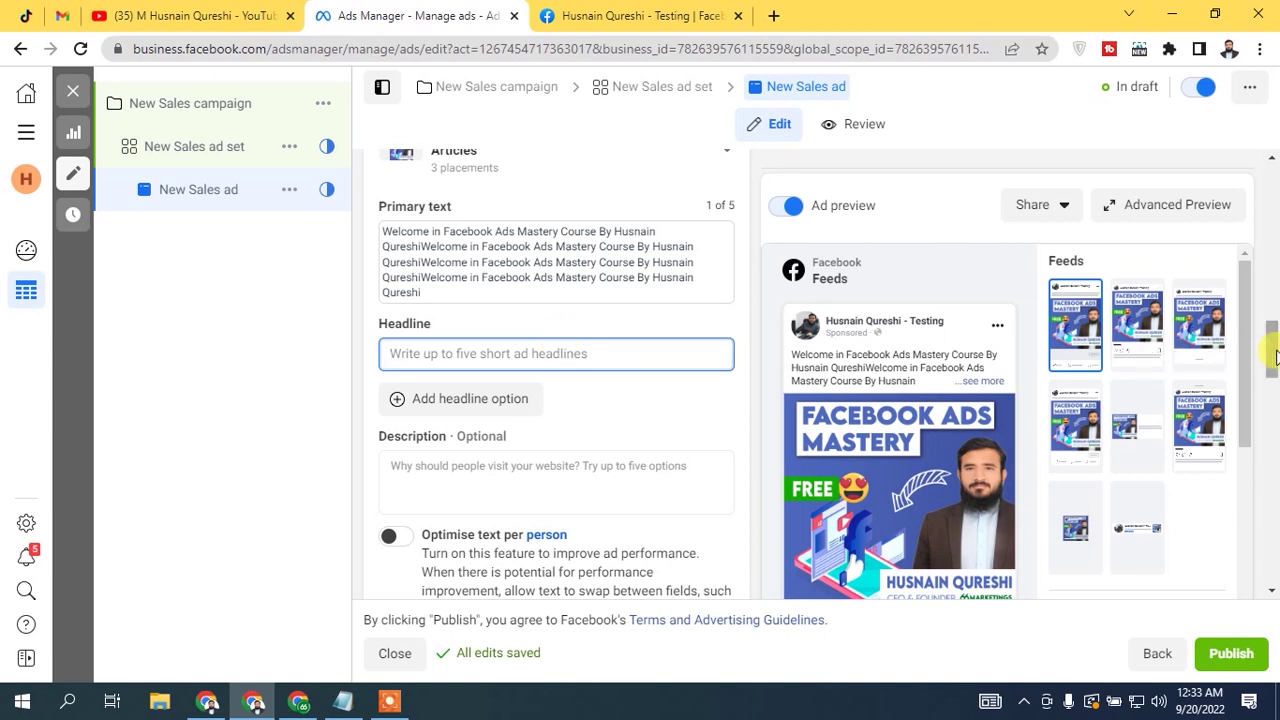
left_click_drag(1268, 343, 1273, 378)
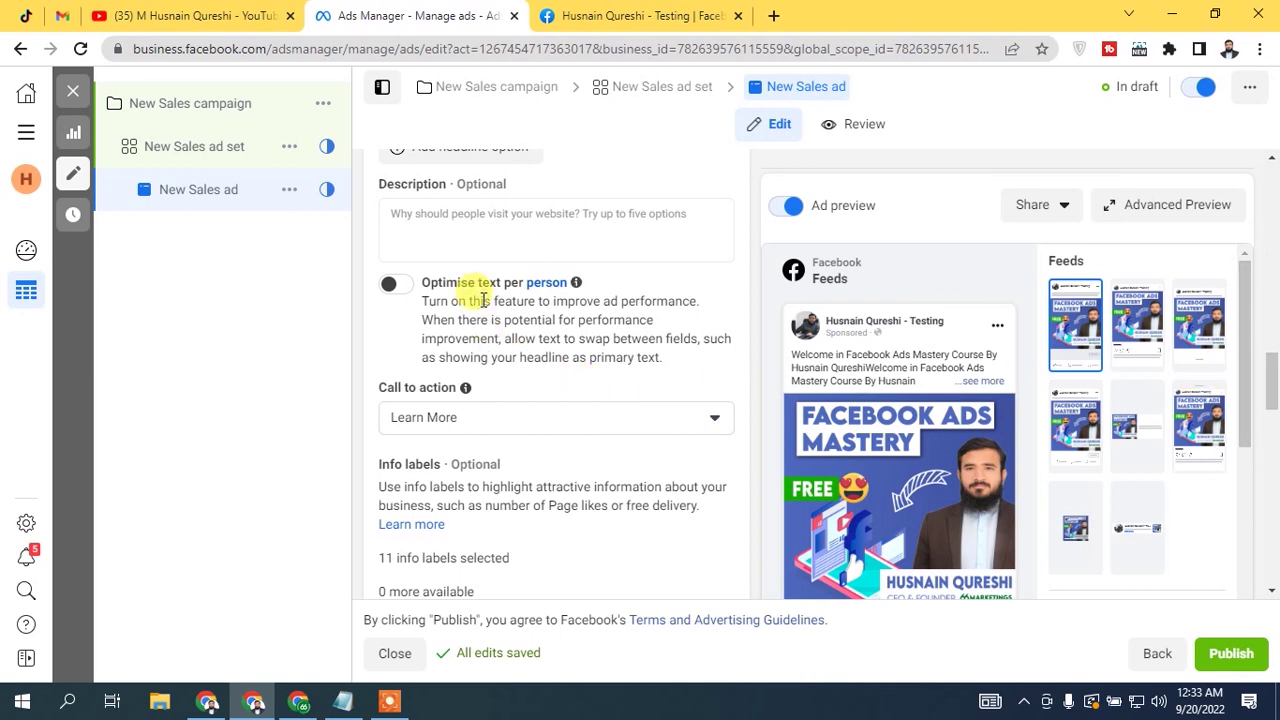
left_click(390, 284)
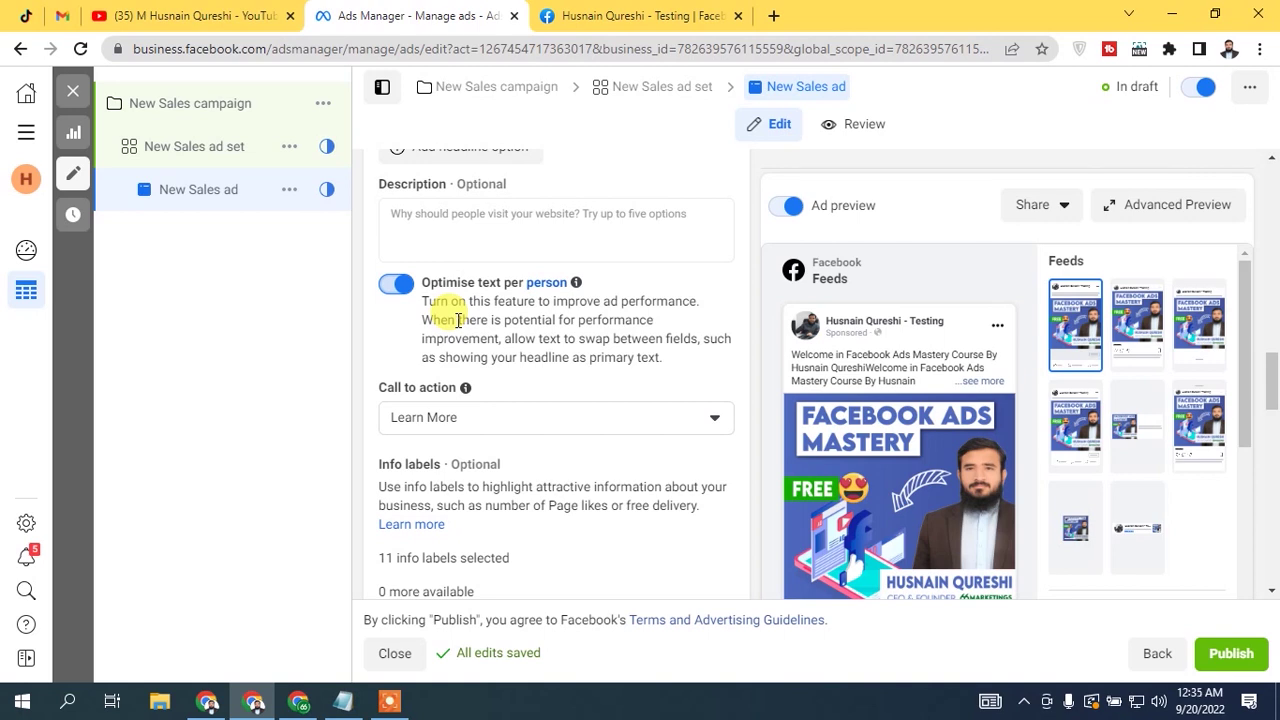
left_click(393, 285)
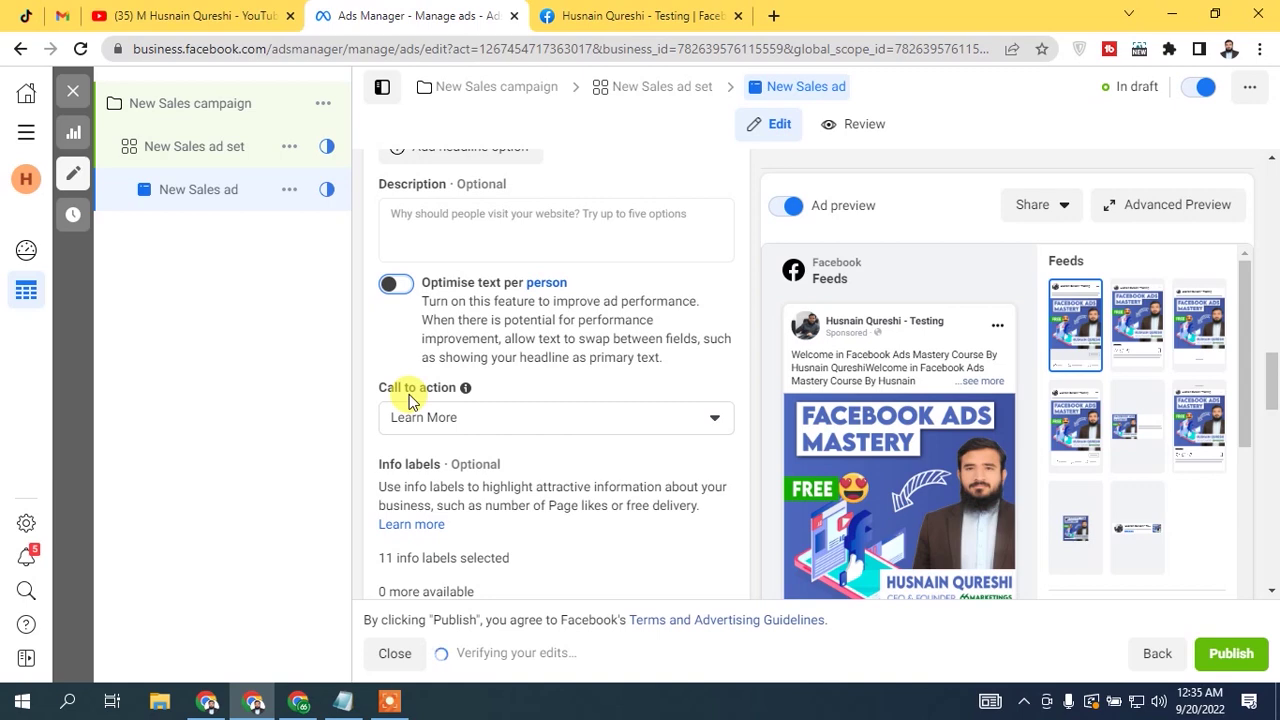
- Set the ad's call to action to Shop now
left_click_drag(1271, 390, 1108, 514)
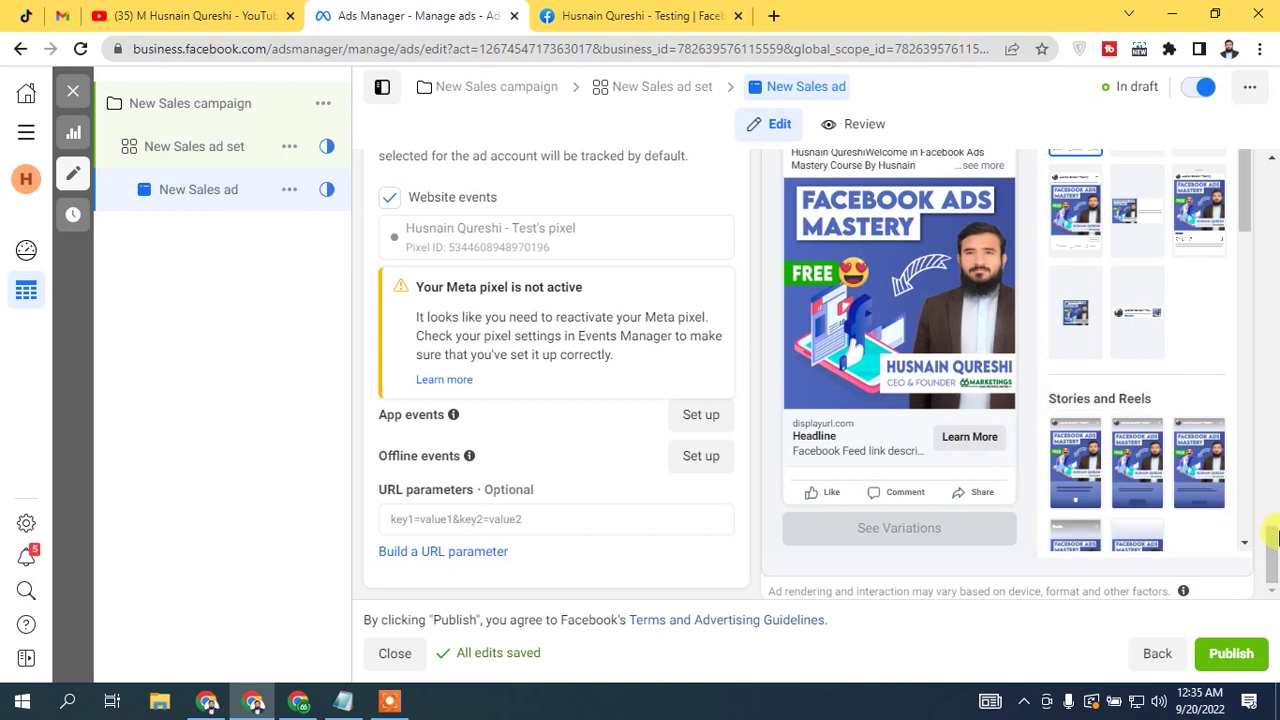
left_click_drag(1273, 555, 1273, 395)
left_click(556, 332)
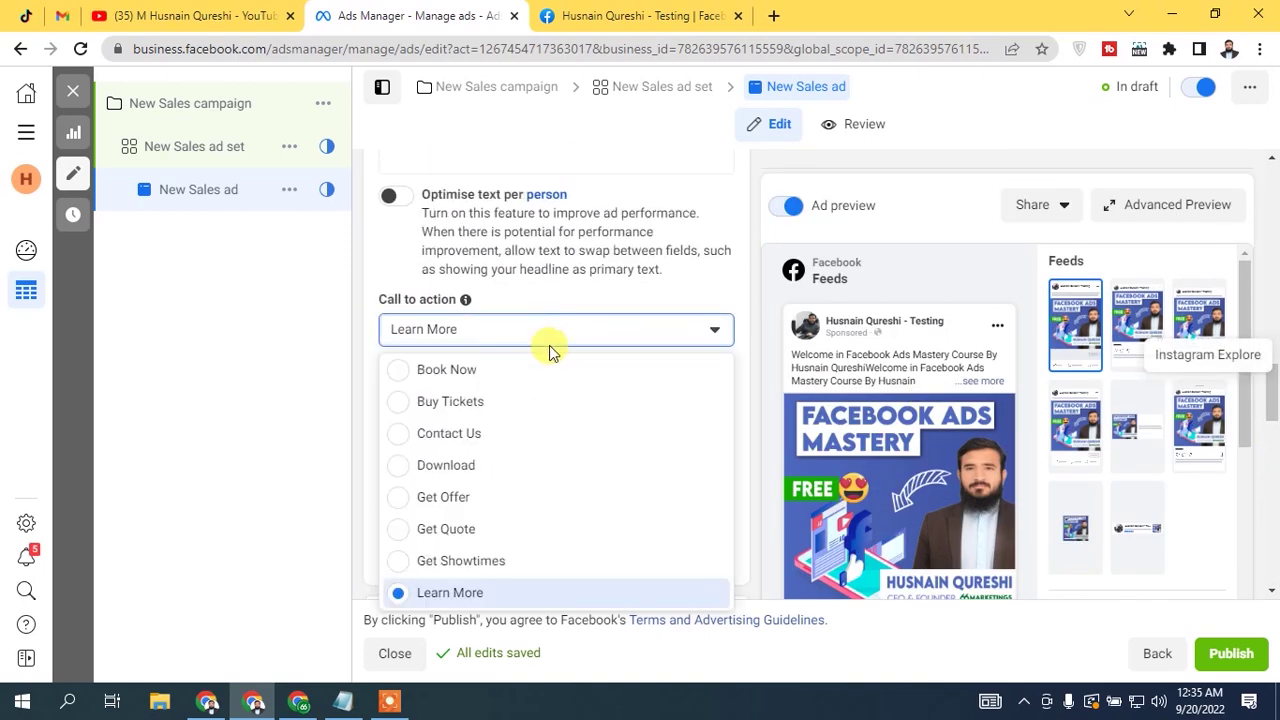
scroll(430, 460, "down", 3)
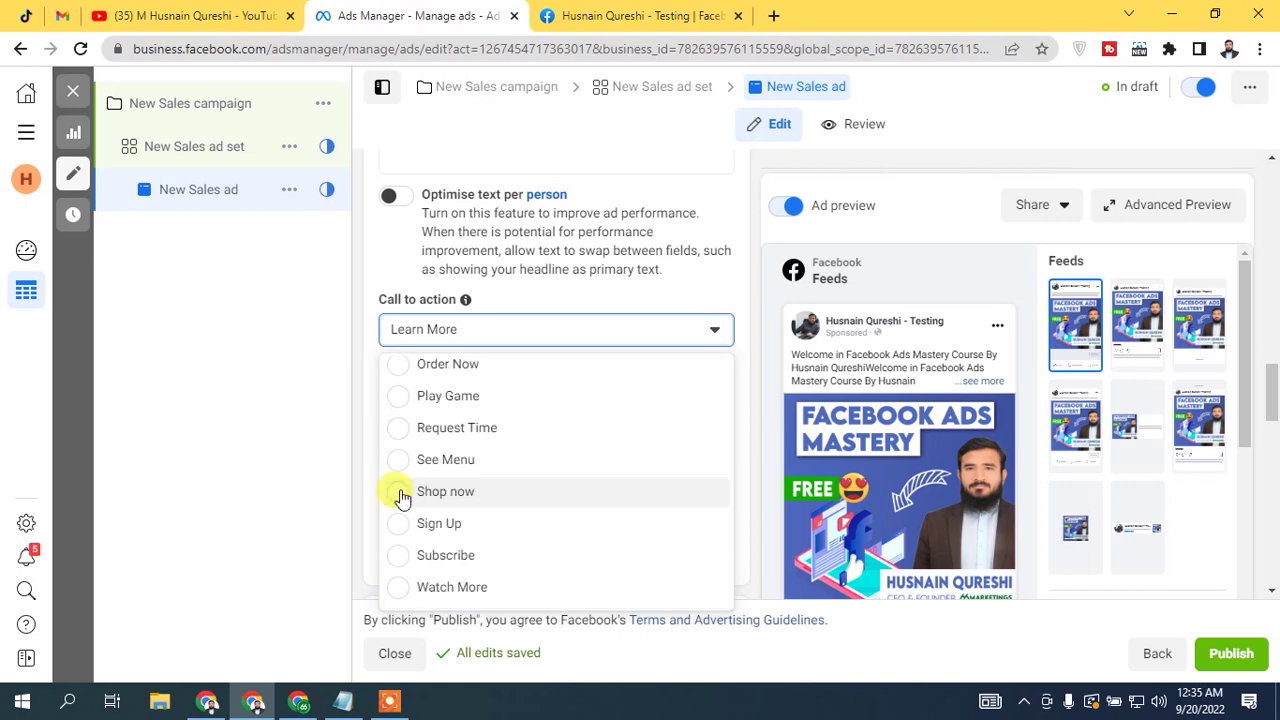
left_click(401, 494)
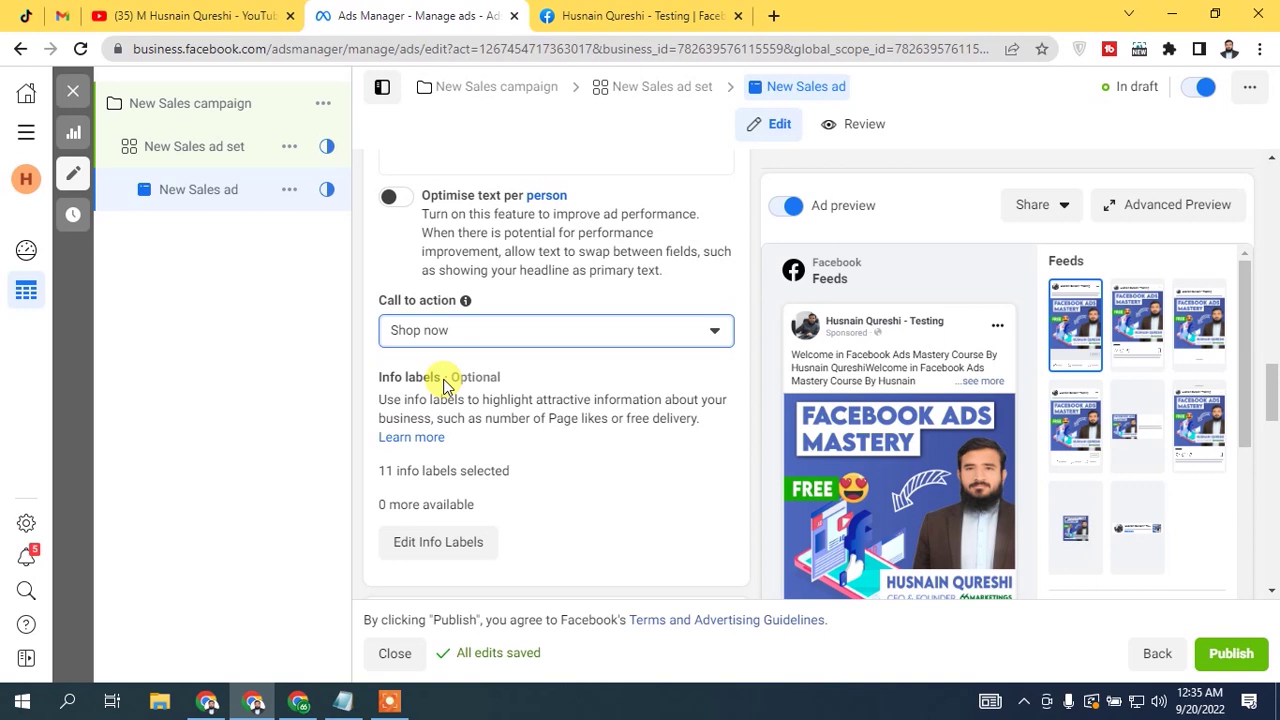
- Open the ad's info labels for editing and set the first label's type to Free delivery
left_click(441, 543)
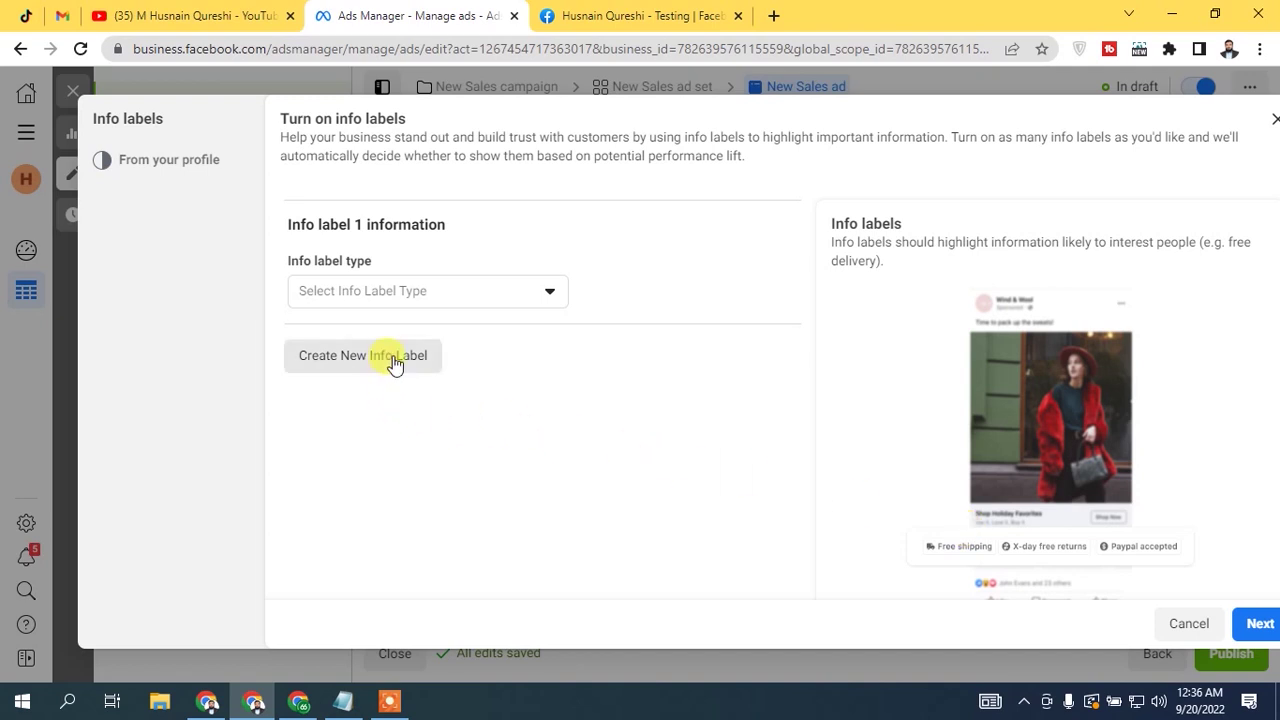
left_click(420, 291)
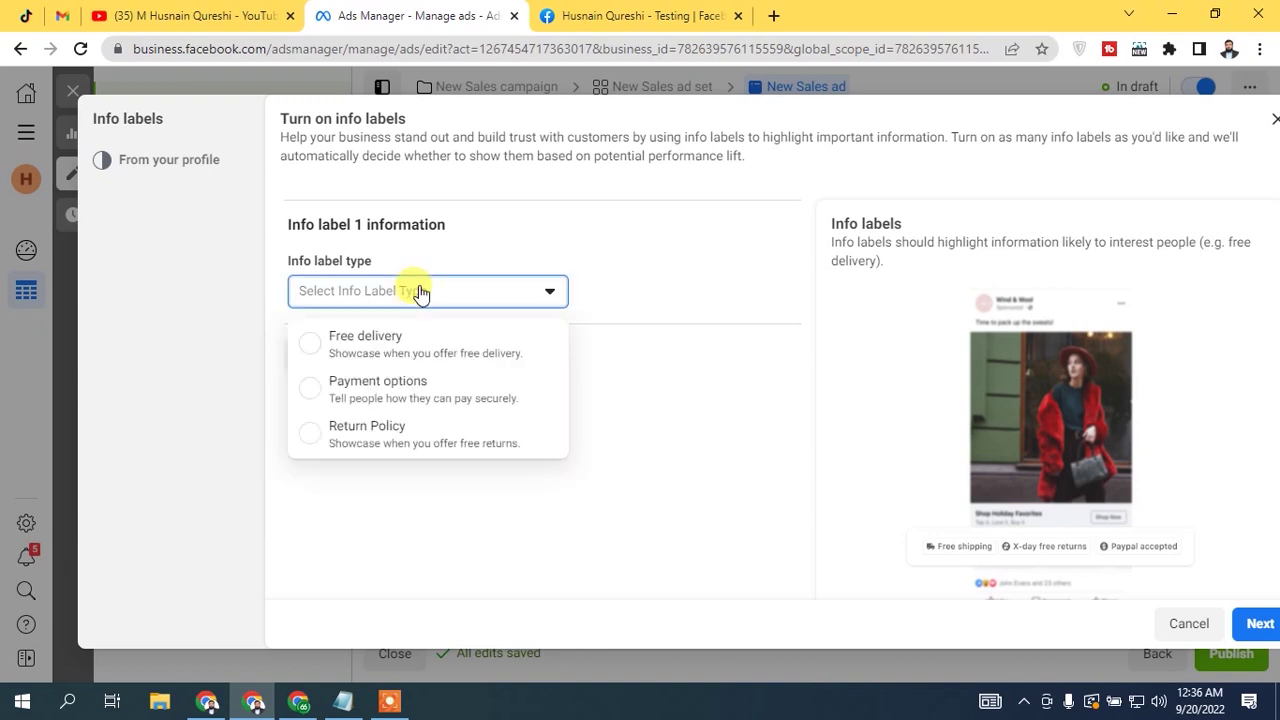
left_click(340, 208)
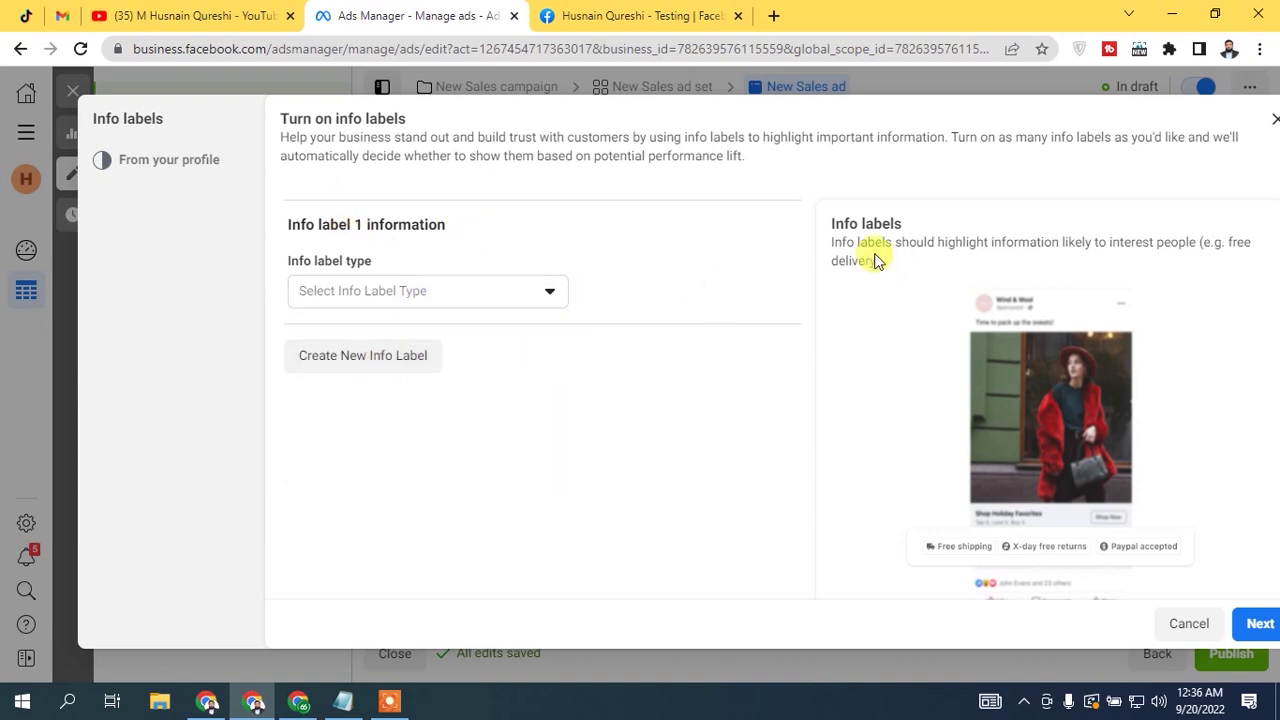
left_click(355, 292)
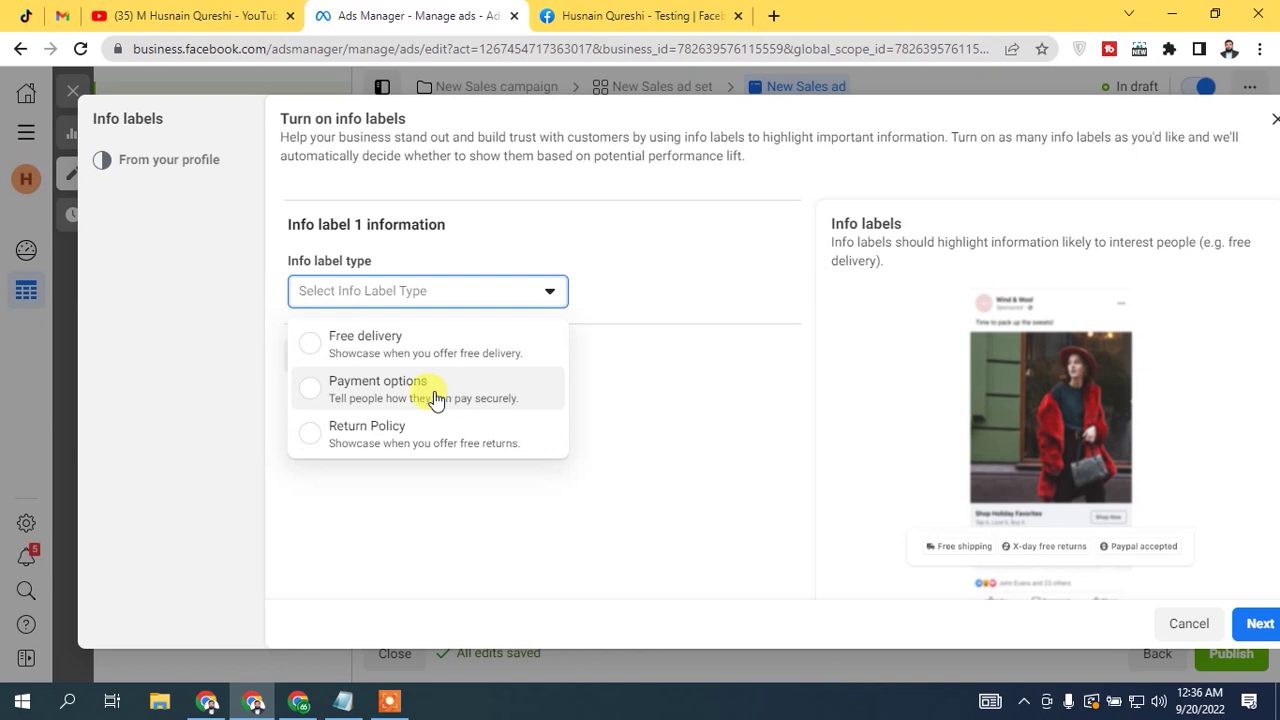
left_click(309, 344)
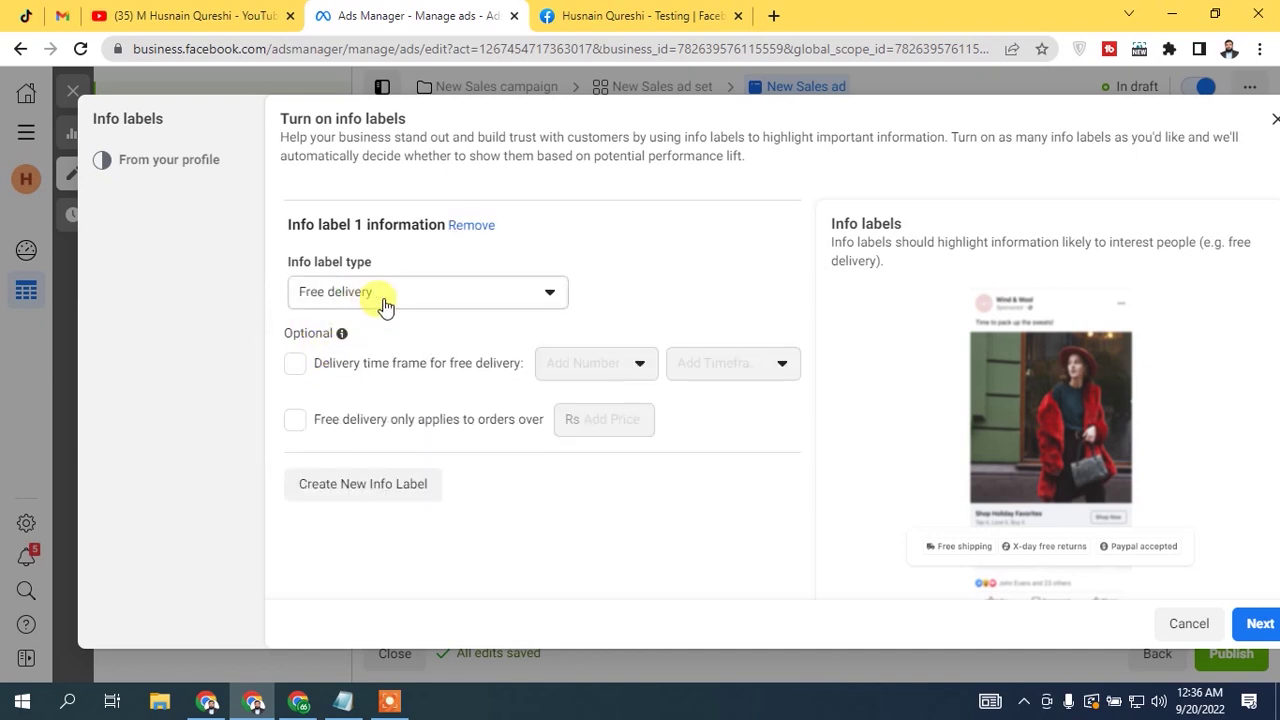
- Enable the delivery time frame for free delivery, set it to 3 Days, and dismiss the phrasing hint
left_click(295, 363)
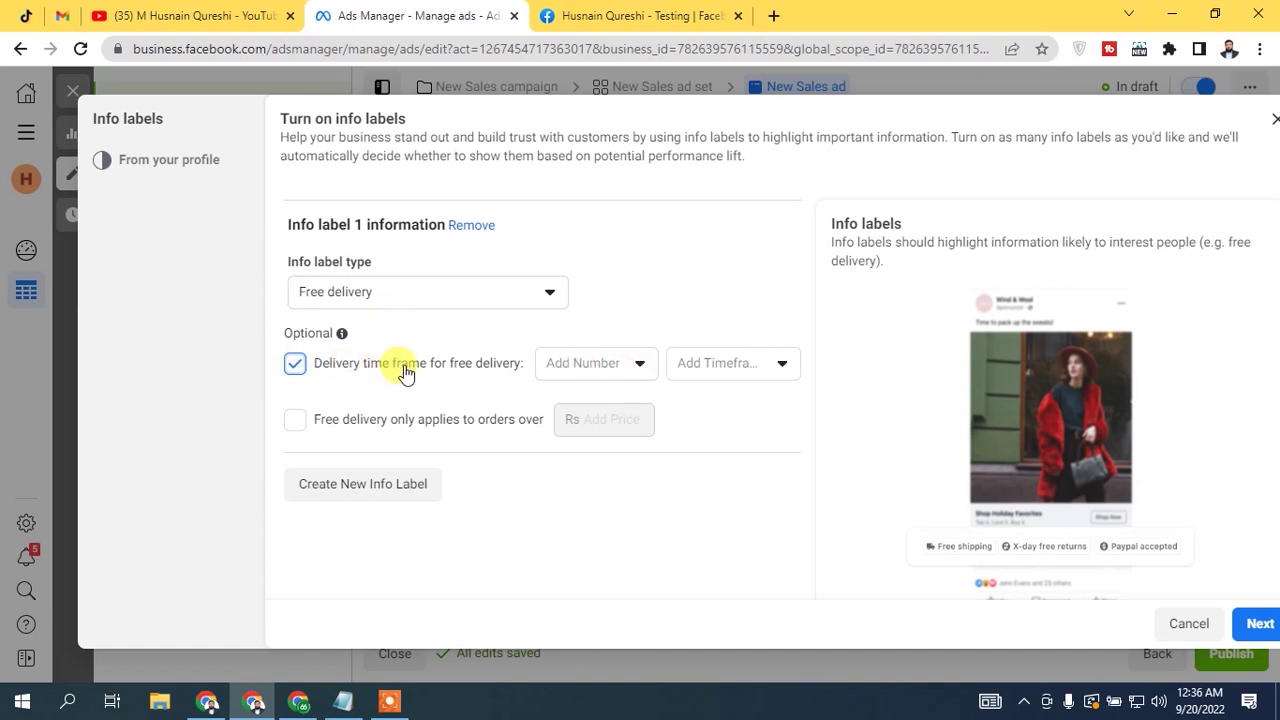
left_click(604, 366)
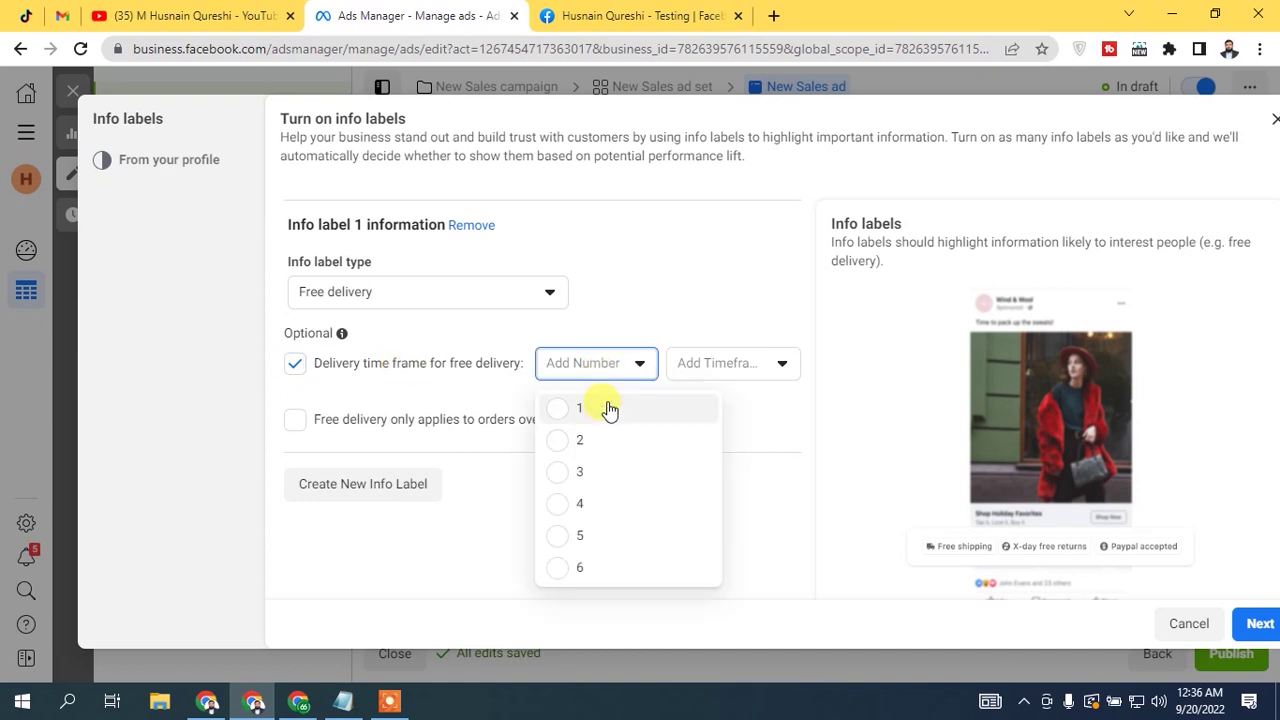
left_click(607, 406)
left_click(615, 363)
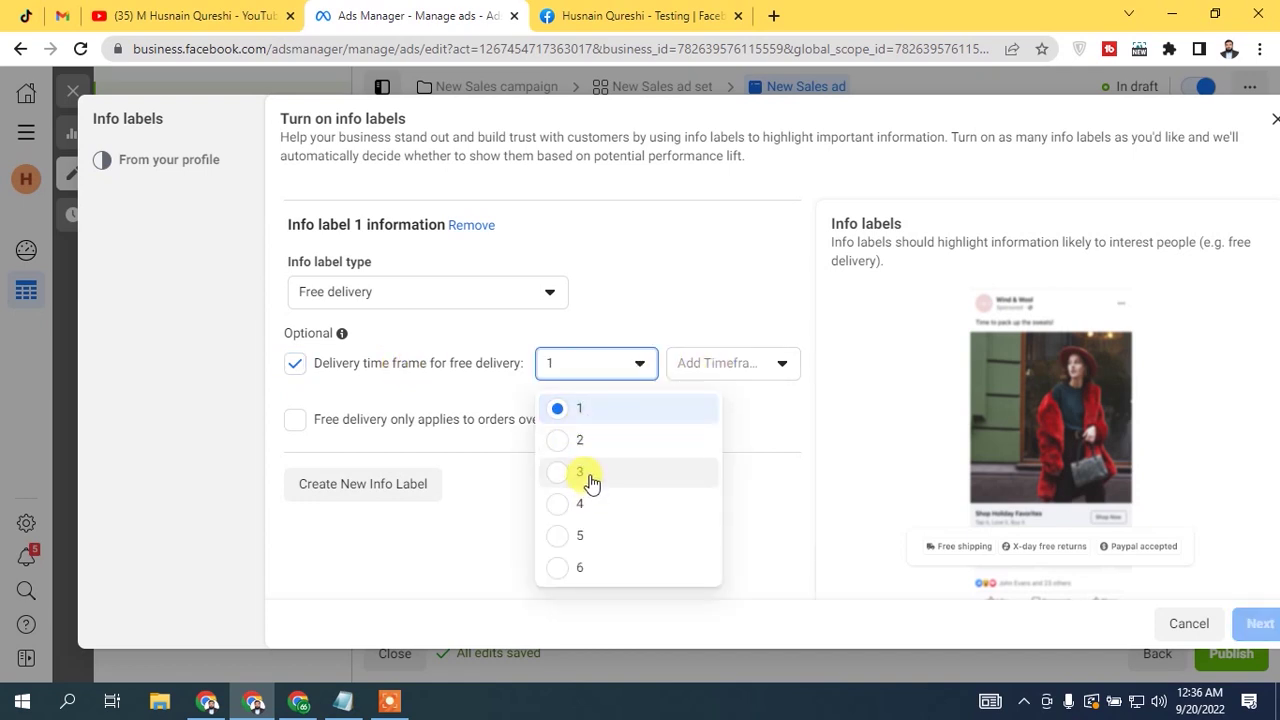
left_click(591, 471)
left_click(758, 383)
left_click(743, 412)
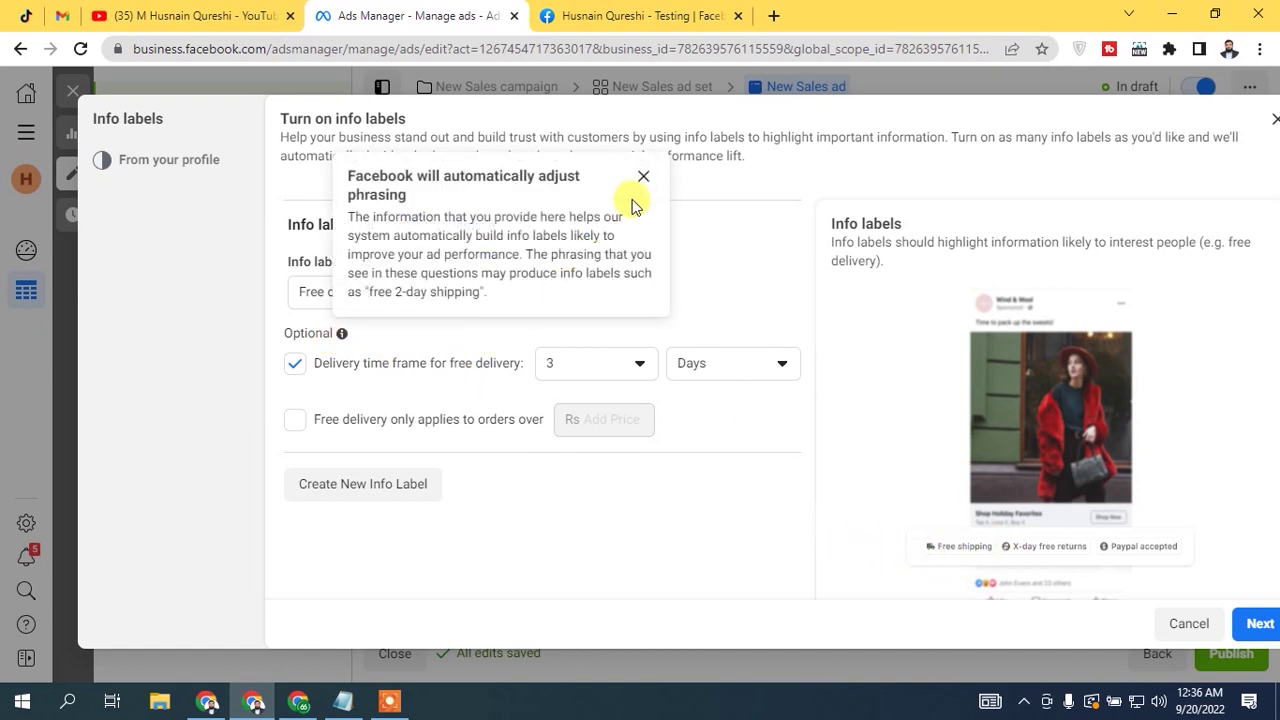
left_click(648, 180)
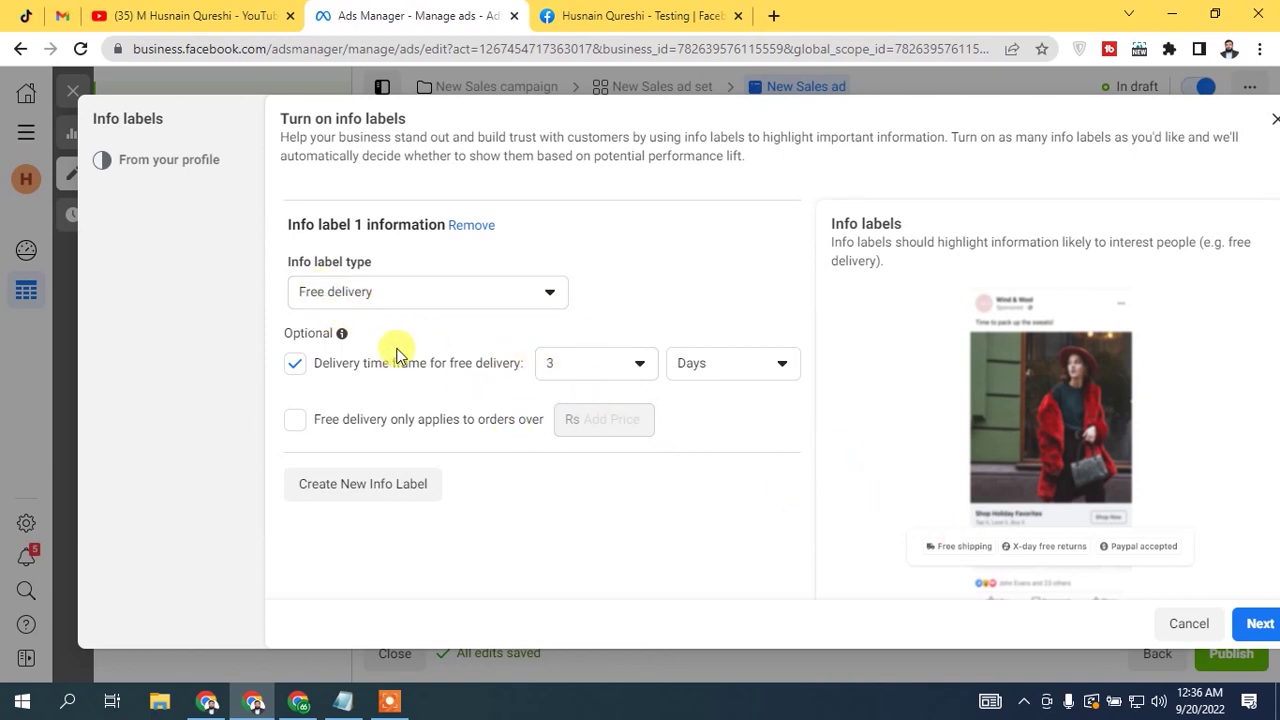
- Limit free delivery to orders over Rs 1000 and close the info label editor without saving
left_click(300, 428)
left_click(586, 416)
type("1000")
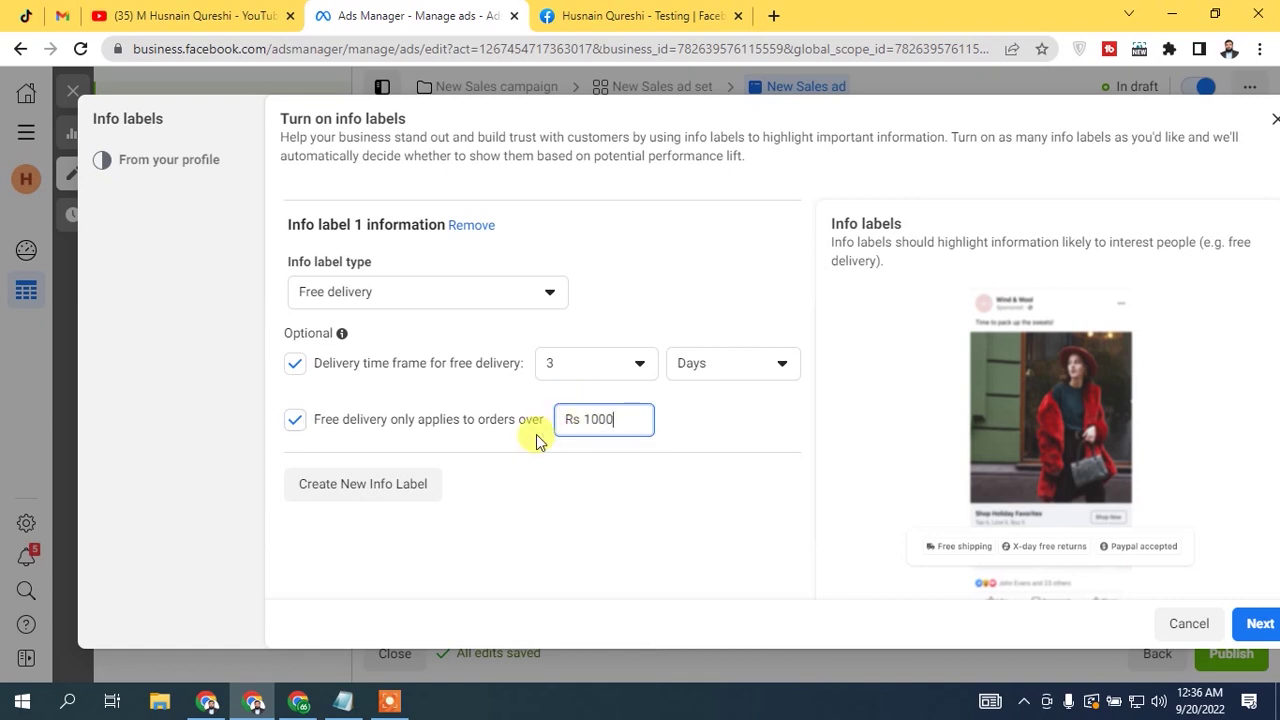
left_click(280, 328)
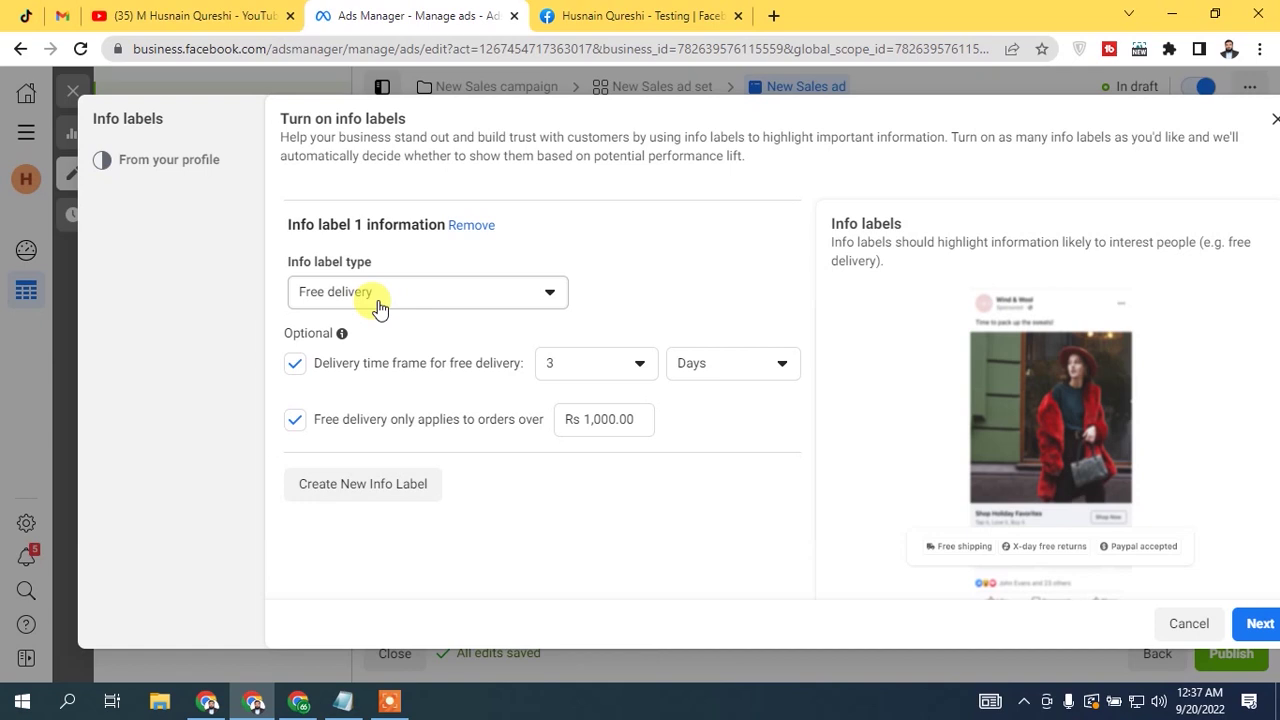
left_click(1274, 120)
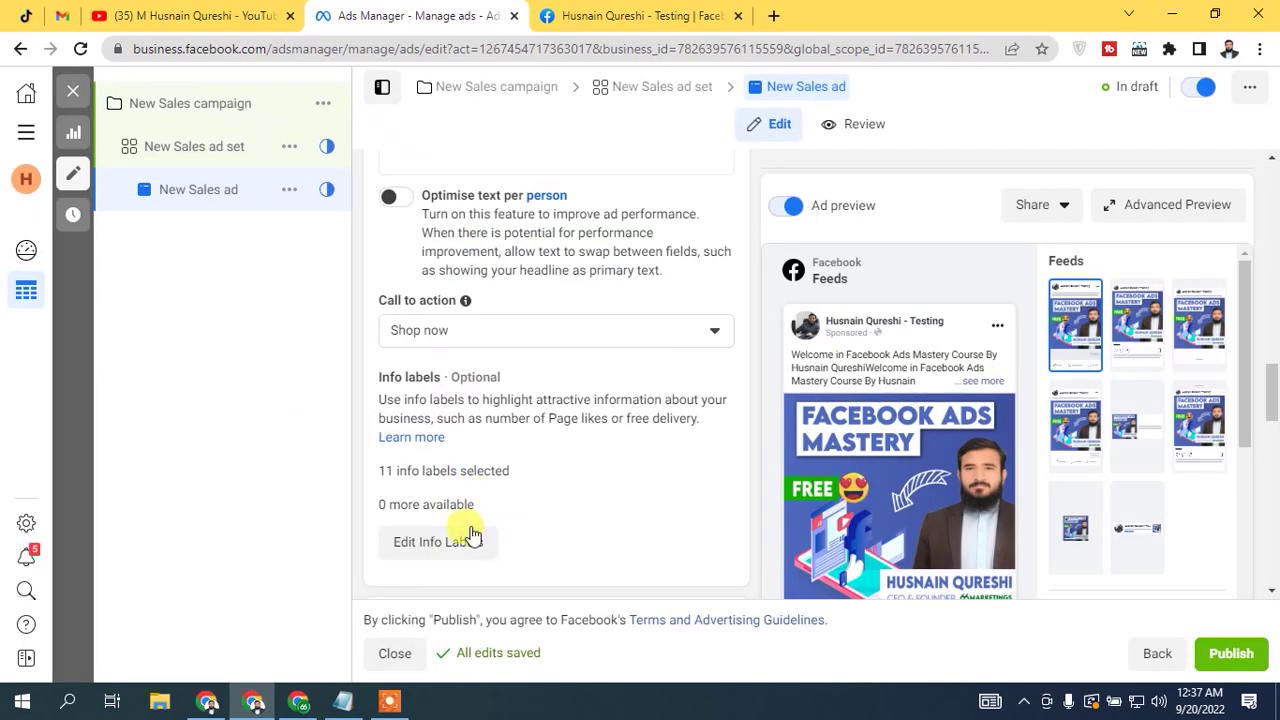
- Reopen the ad's info labels, set the first label's type to Return Policy, and close the editor without saving
left_click(428, 532)
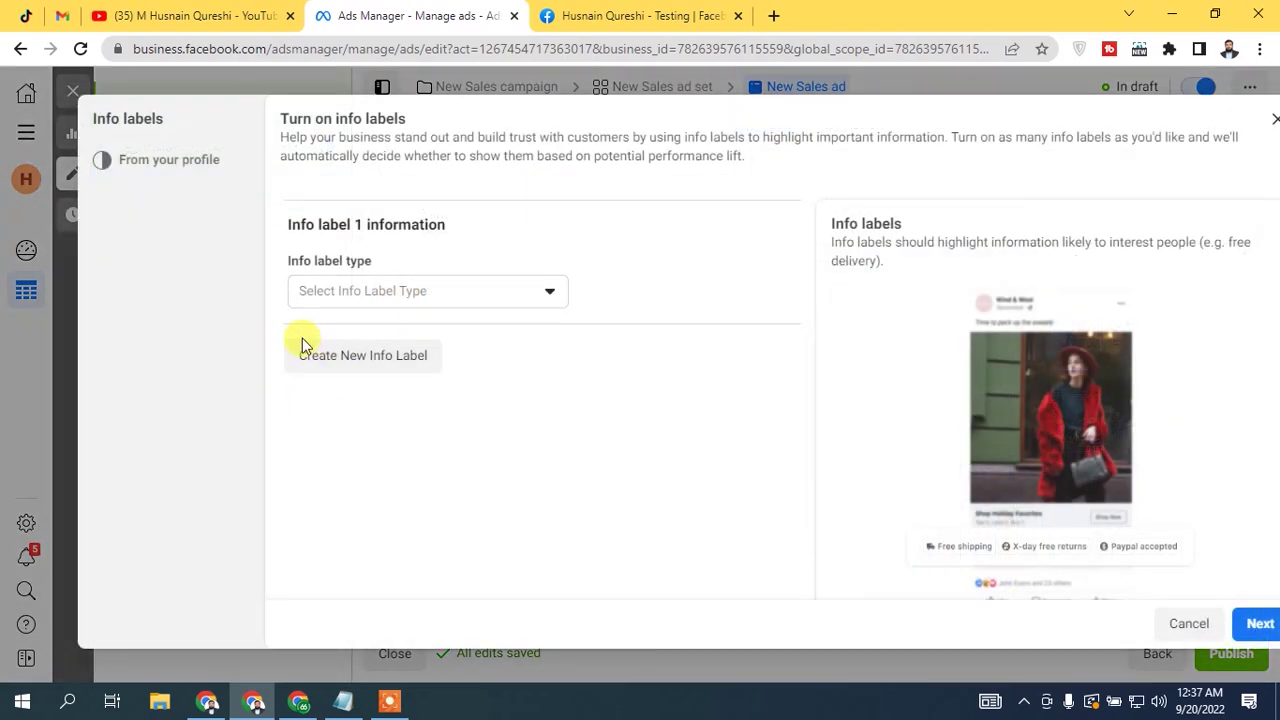
left_click(357, 352)
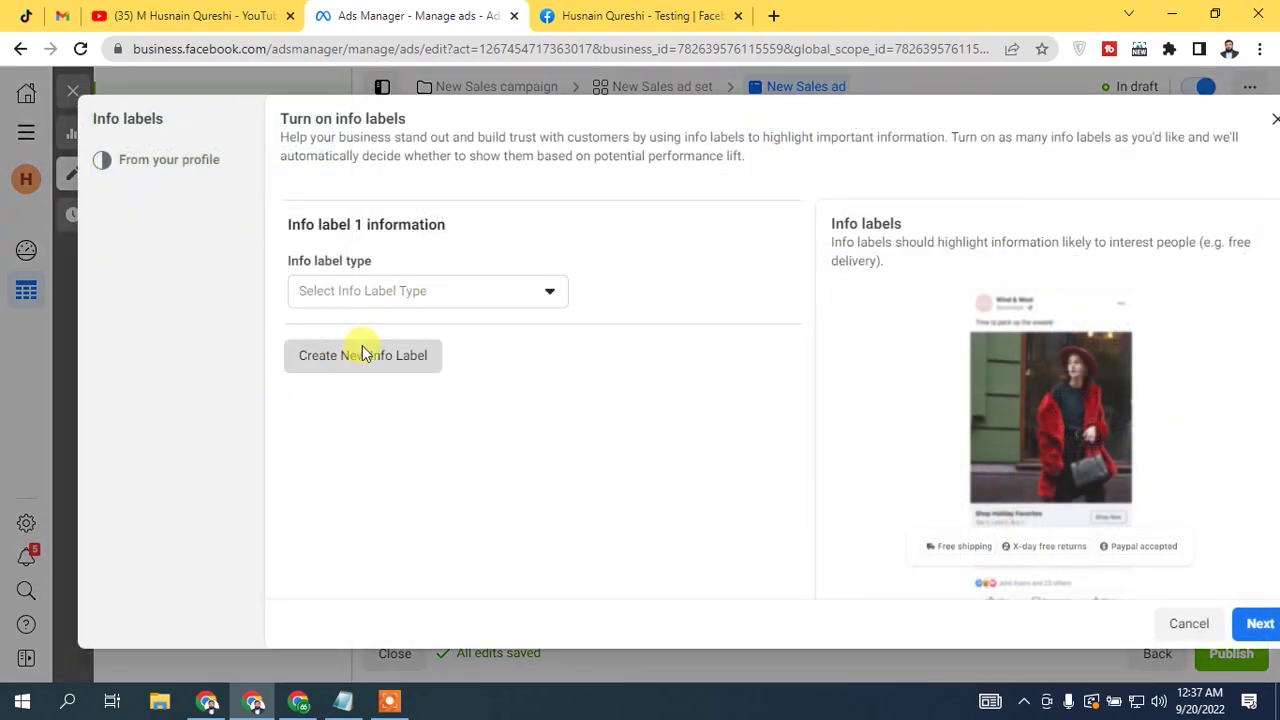
left_click(411, 296)
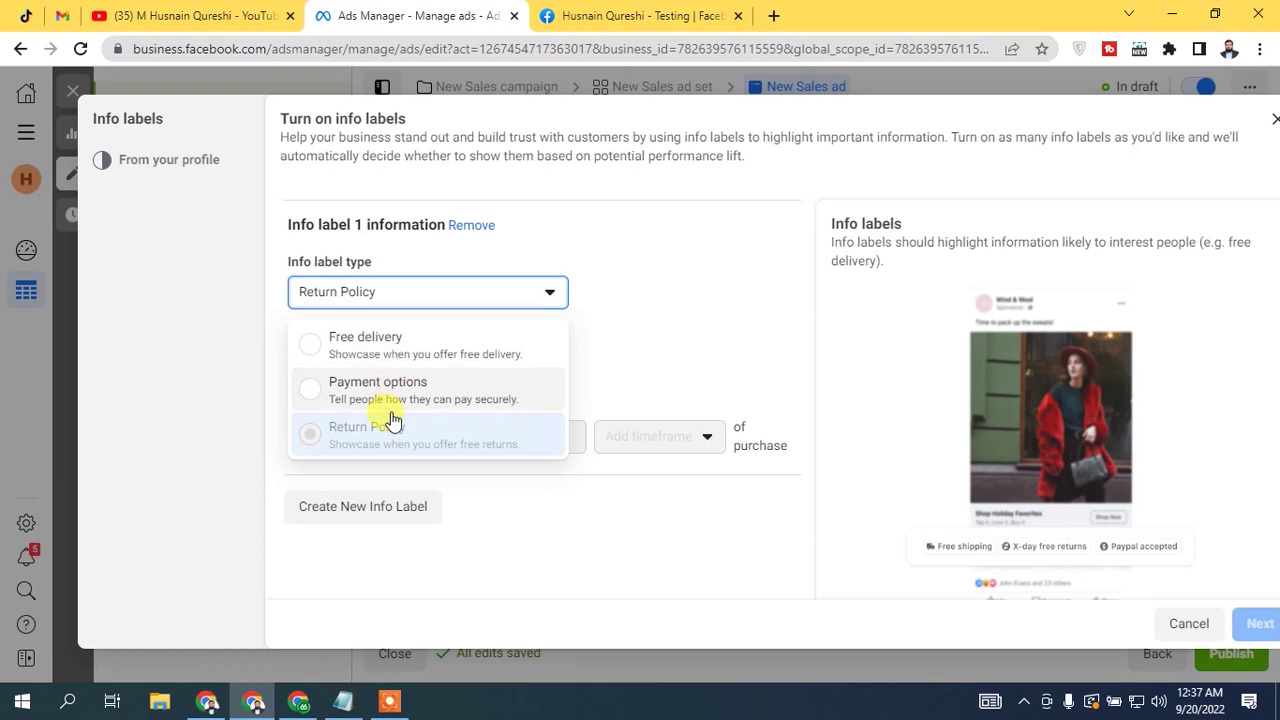
left_click(530, 515)
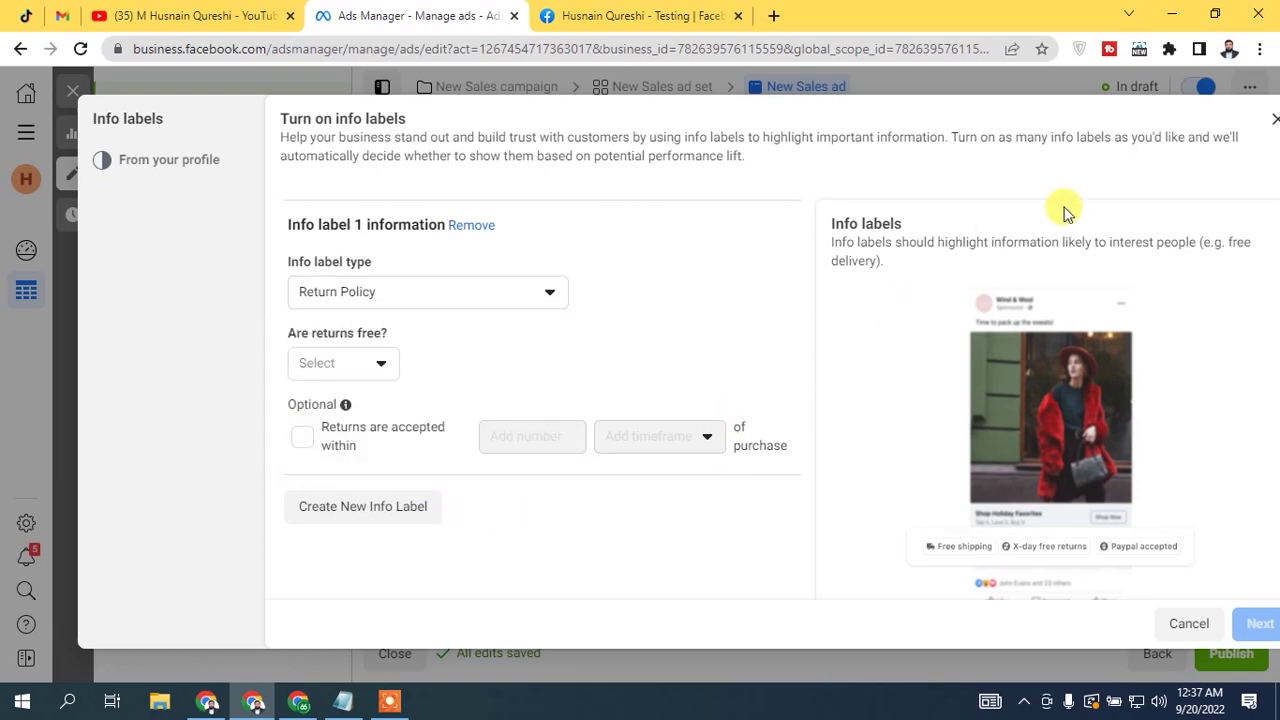
left_click(1274, 119)
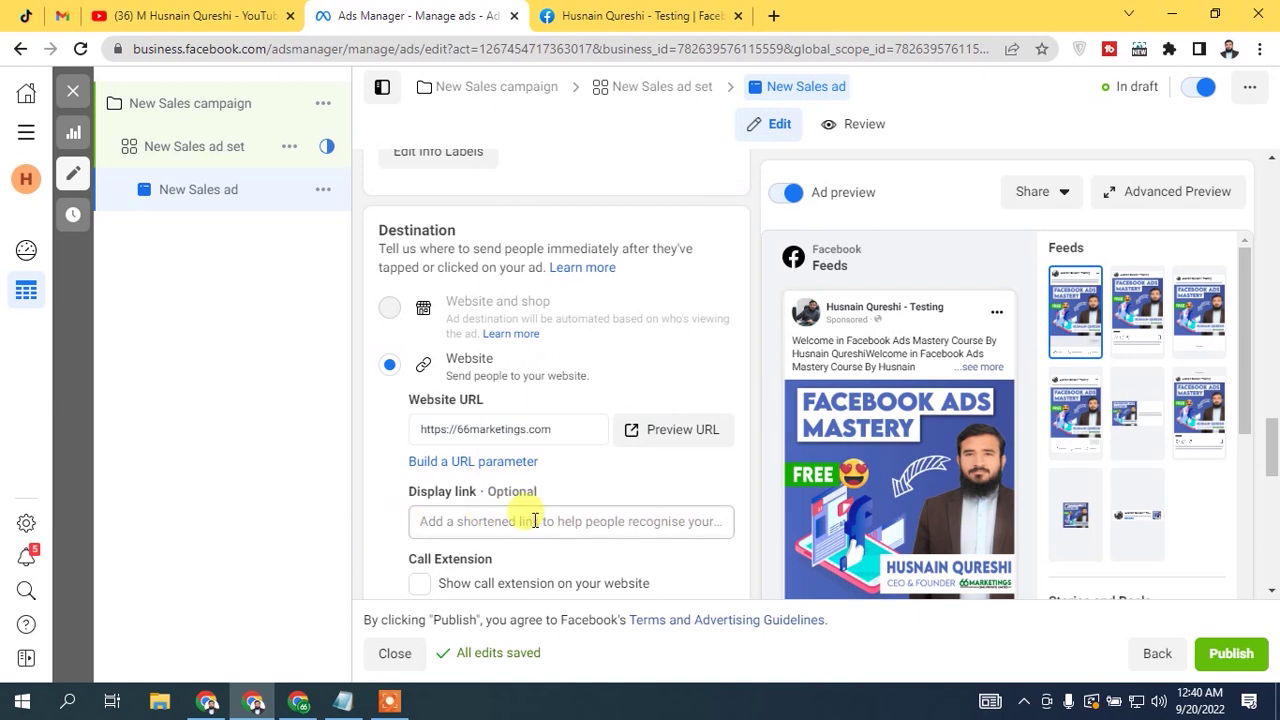
- Enable the call extension for the website destination to inspect its phone number fields, and disable it again
scroll(1270, 470, "down", 2)
scroll(1270, 470, "down", 1)
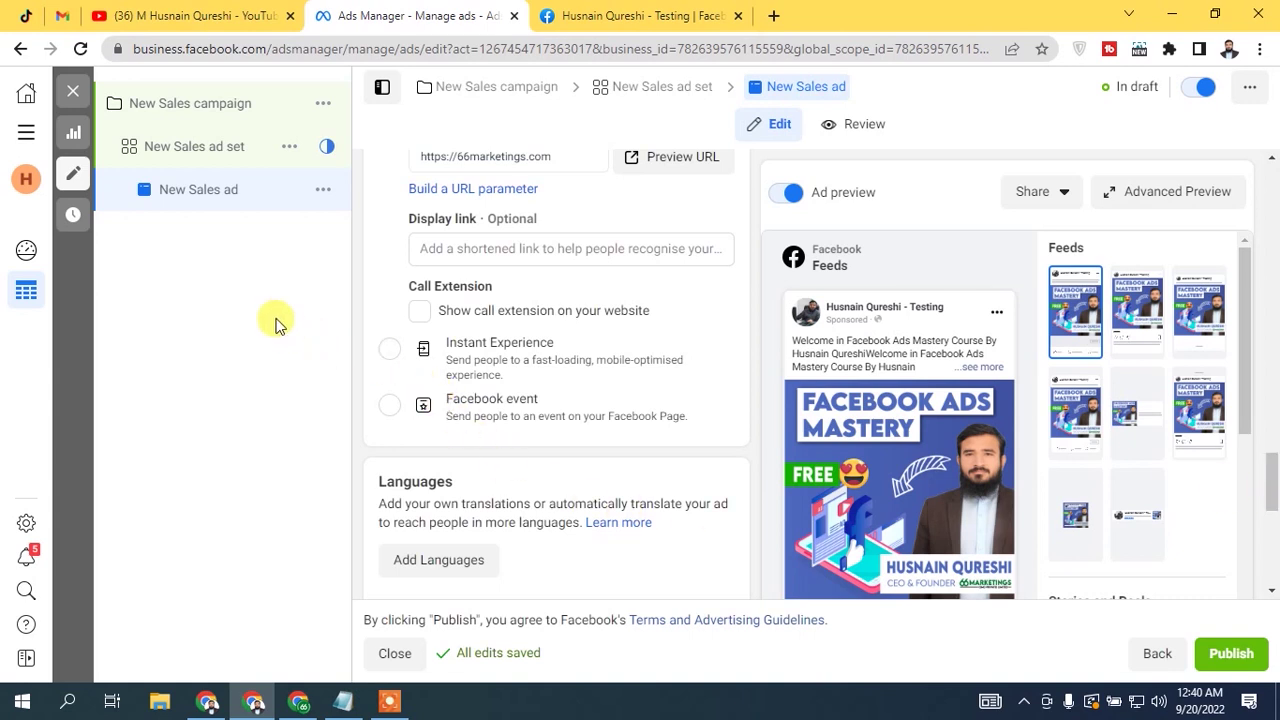
left_click(418, 312)
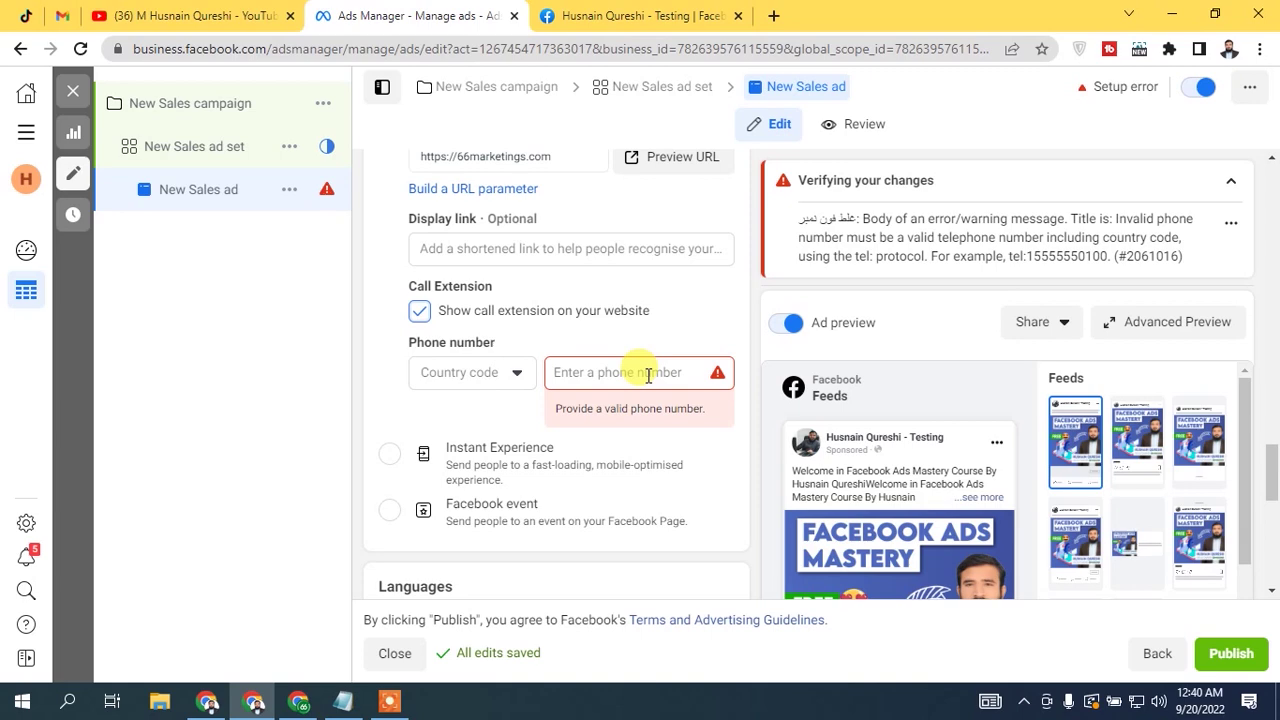
left_click(420, 311)
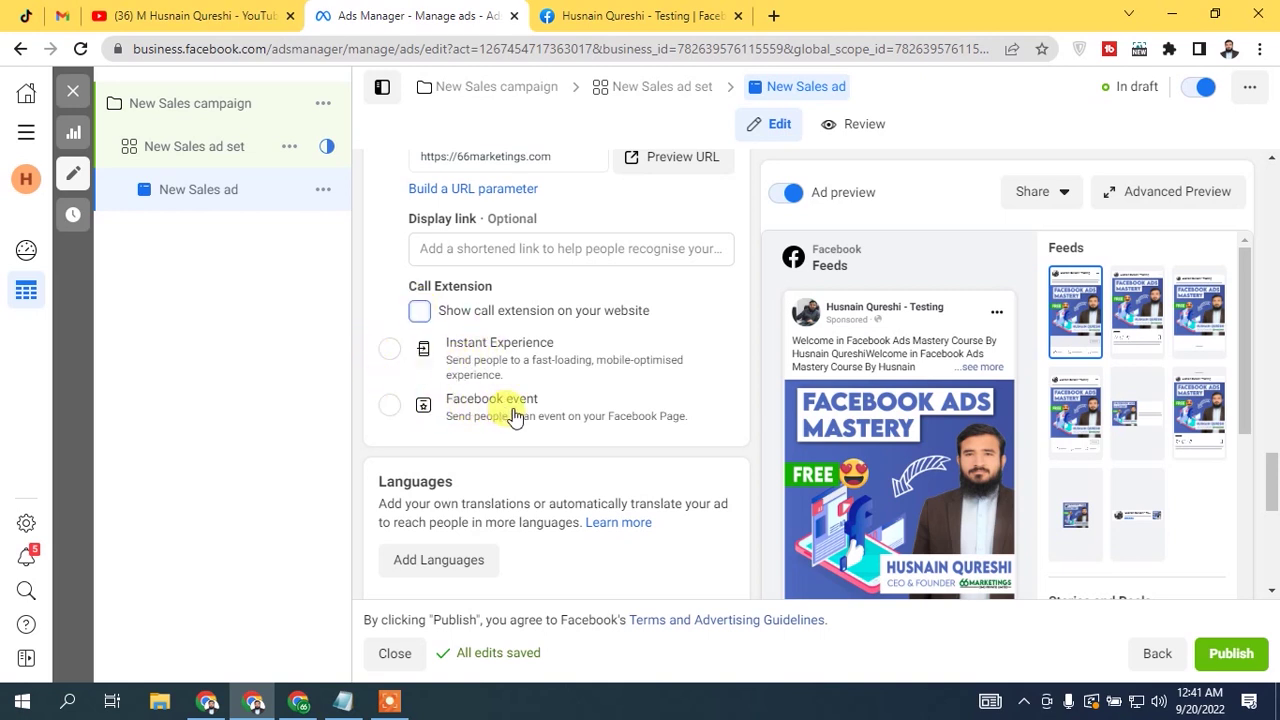
- Review the ad's Tracking settings and show the explanation for App events
mouse_move(1273, 498)
left_mouse_down()
mouse_move(1275, 520)
mouse_move(1275, 494)
left_mouse_up()
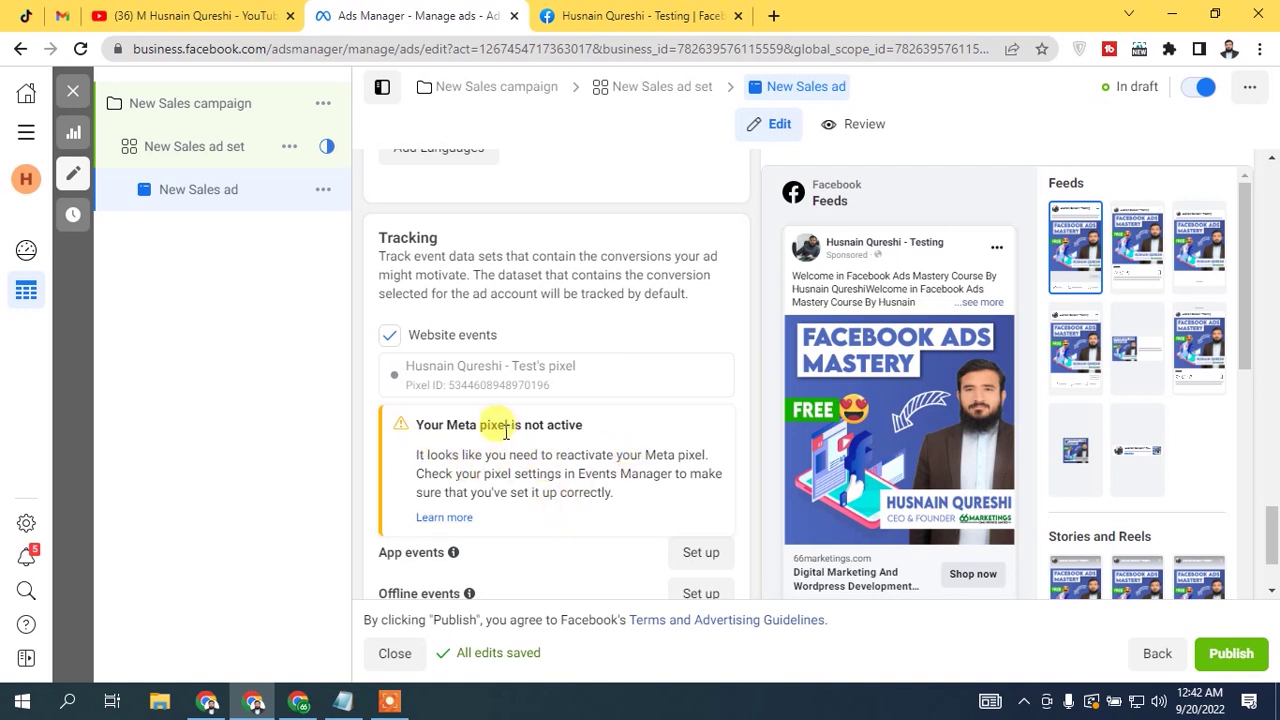
scroll(1265, 530, "down", 2)
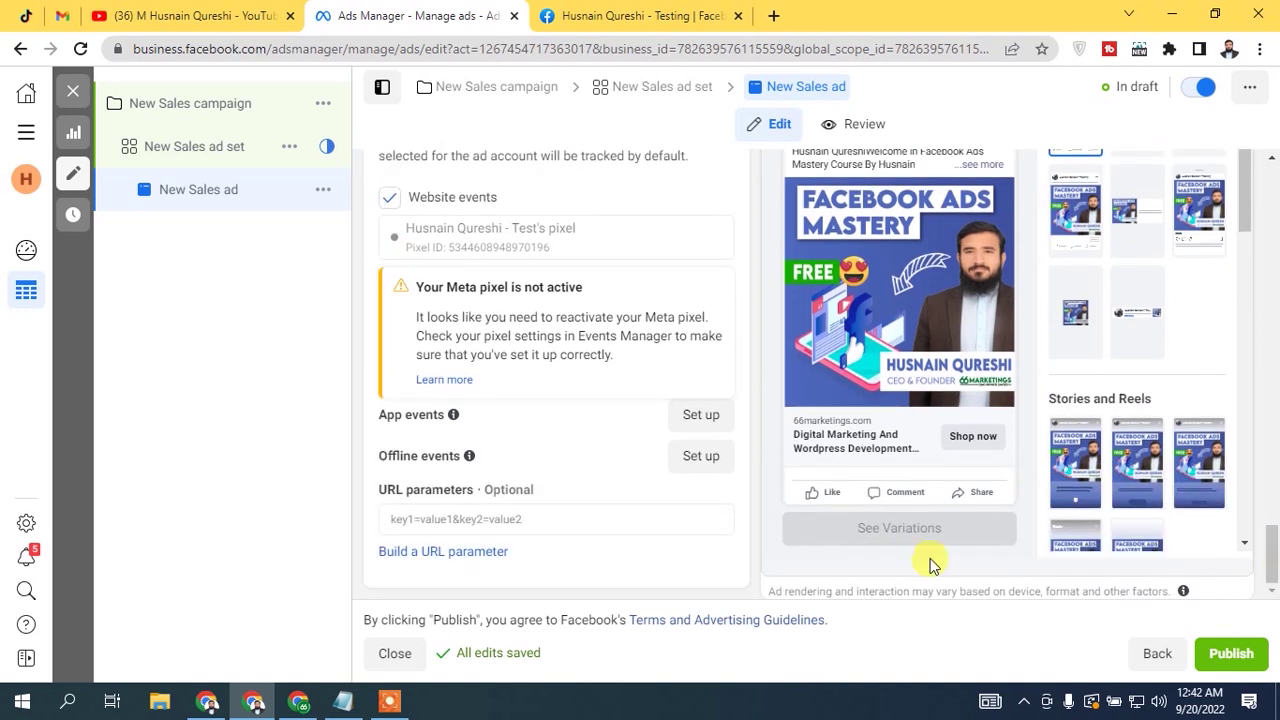
mouse_move(453, 414)
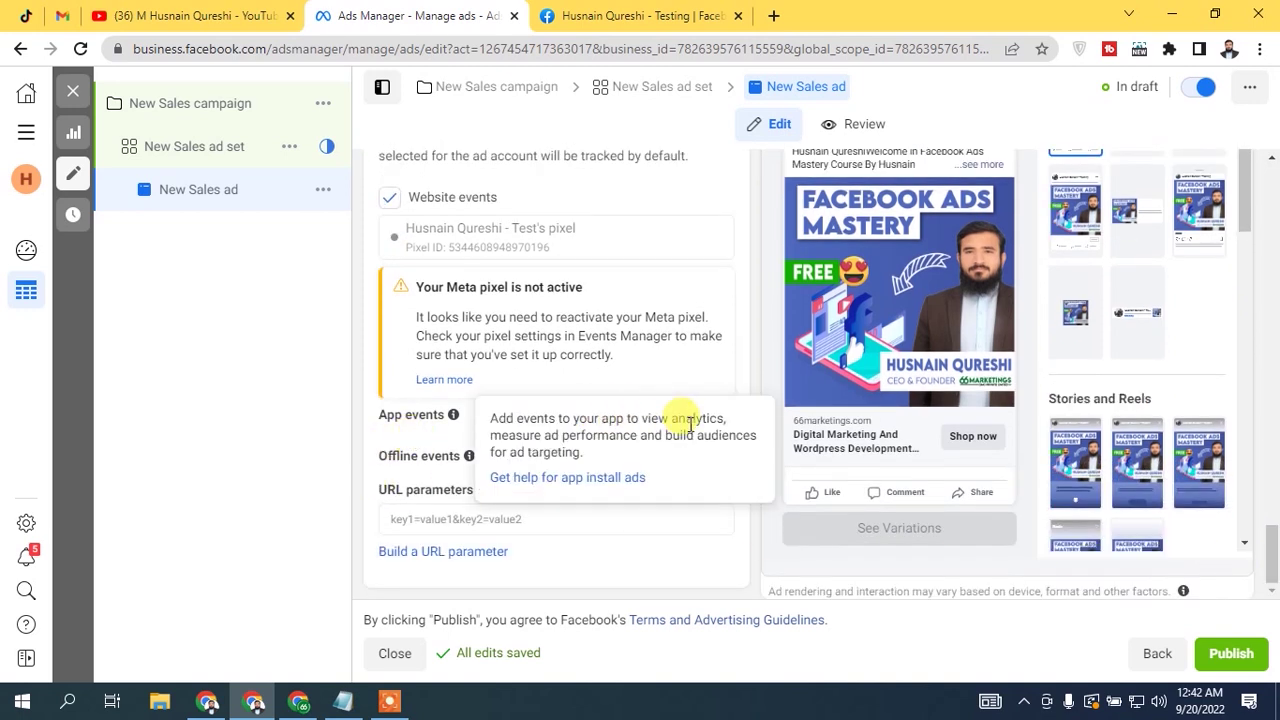